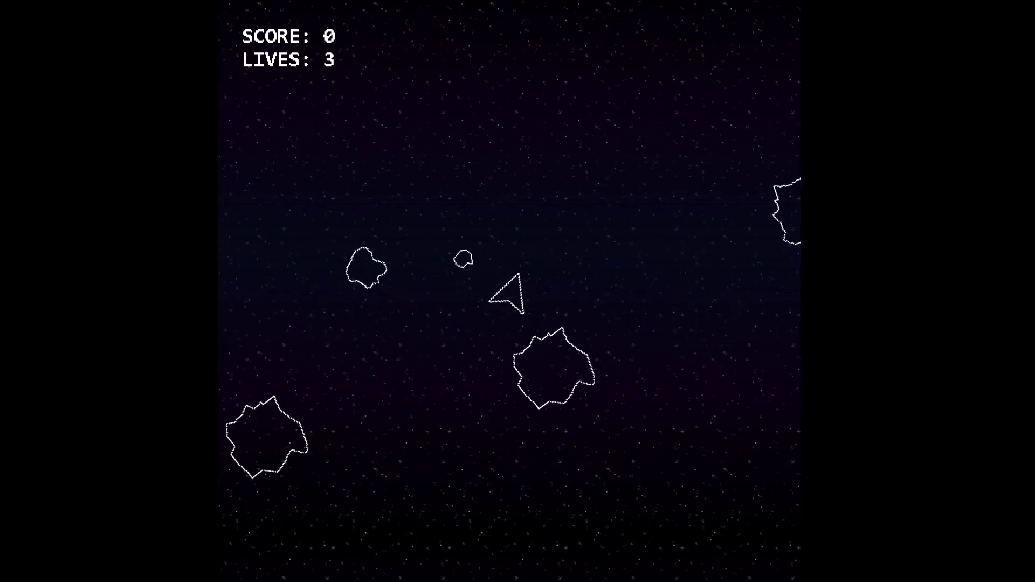
key("Left")
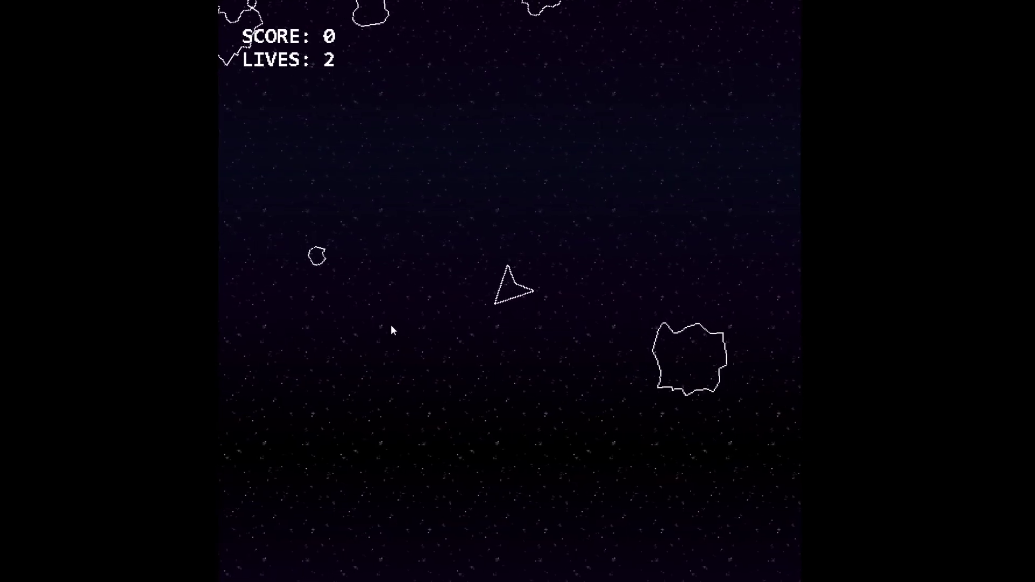
- Rotate the ship a few times in the running Space Rocks game, then quit with Escape
key("Left")
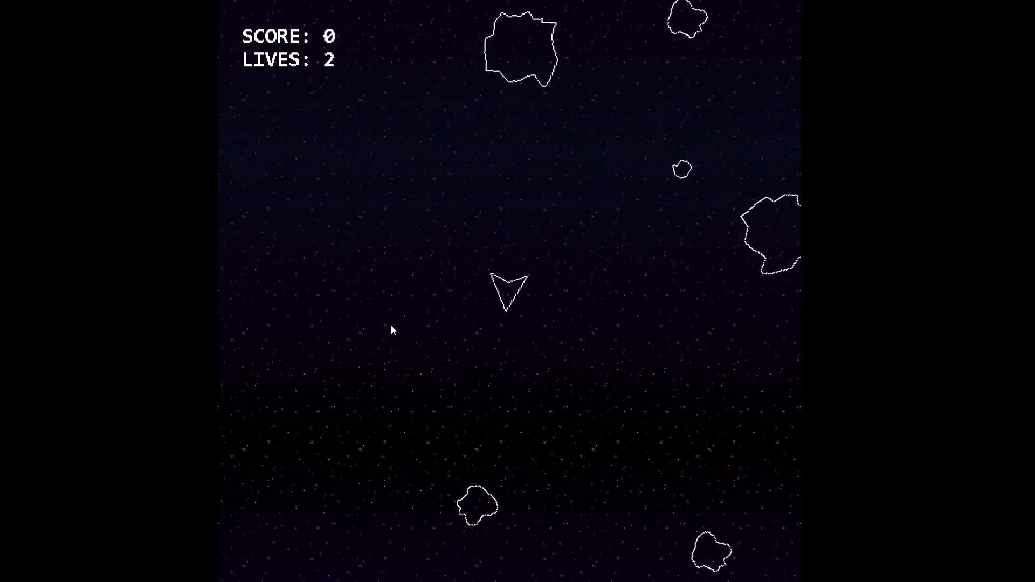
key("Left")
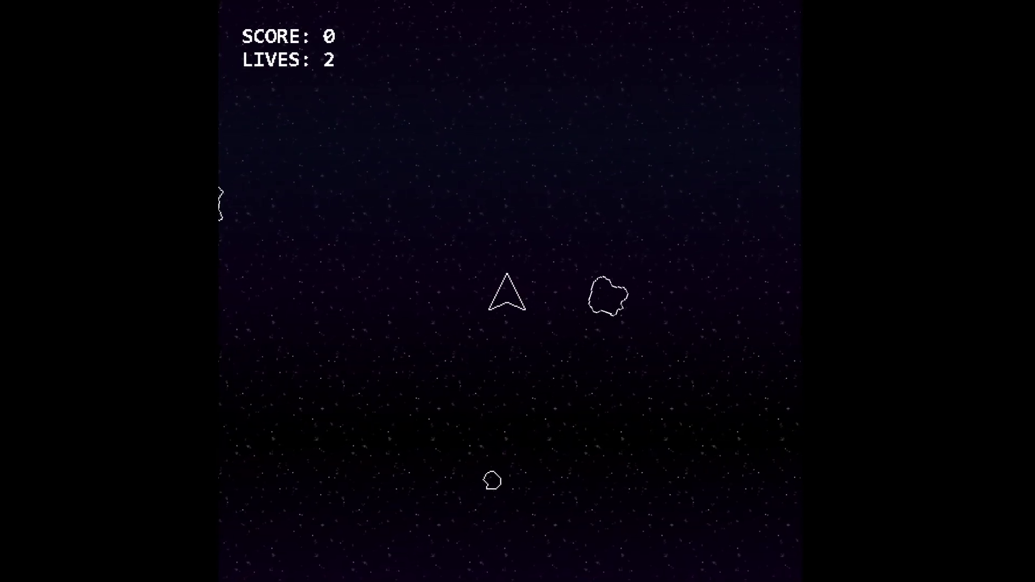
key("Escape")
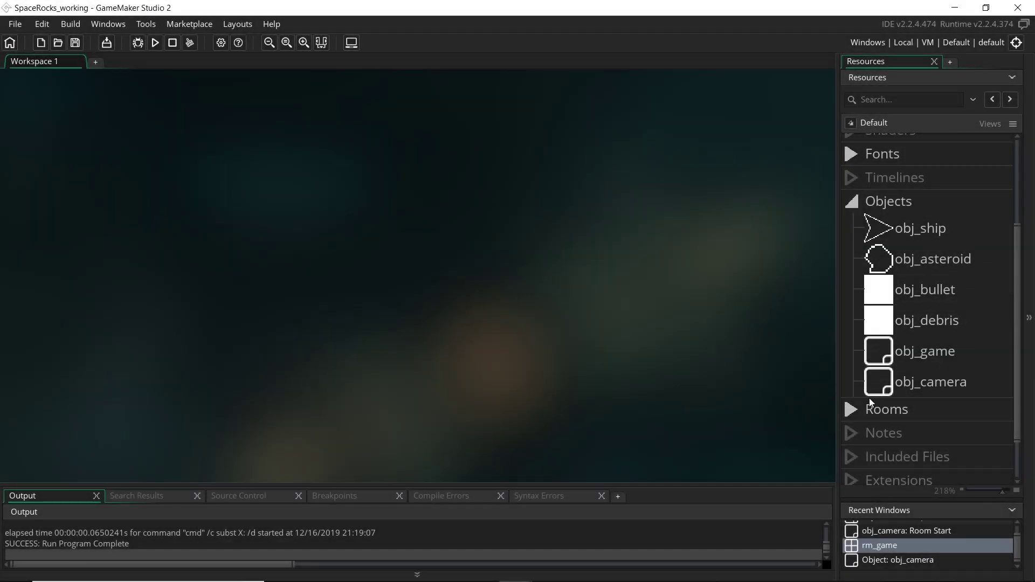
- Open rm_game, centre the ship on the canvas, and select the spr_background Background layer
left_click(851, 409)
scroll(931, 383, "down", 3)
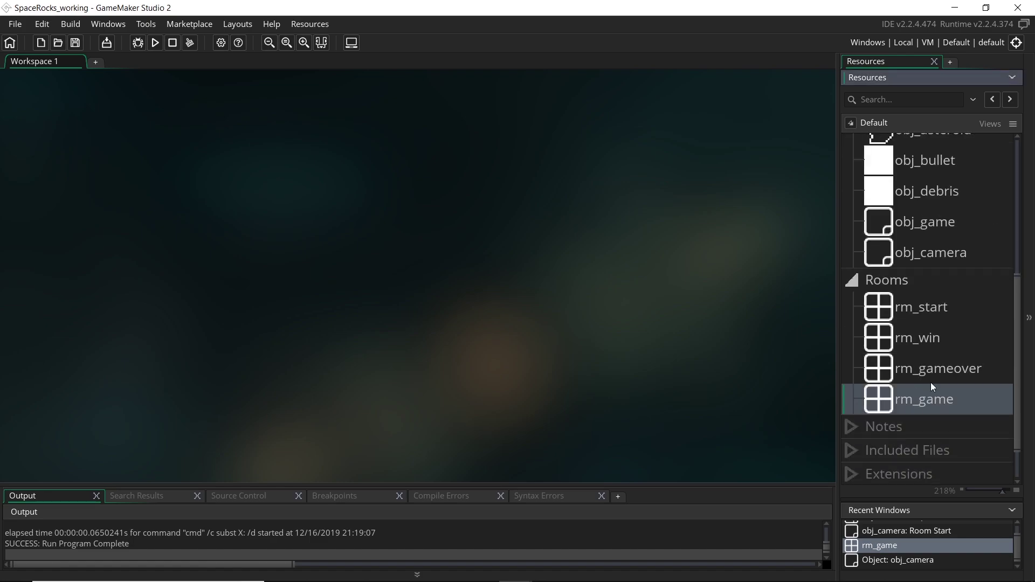
double_click(904, 400)
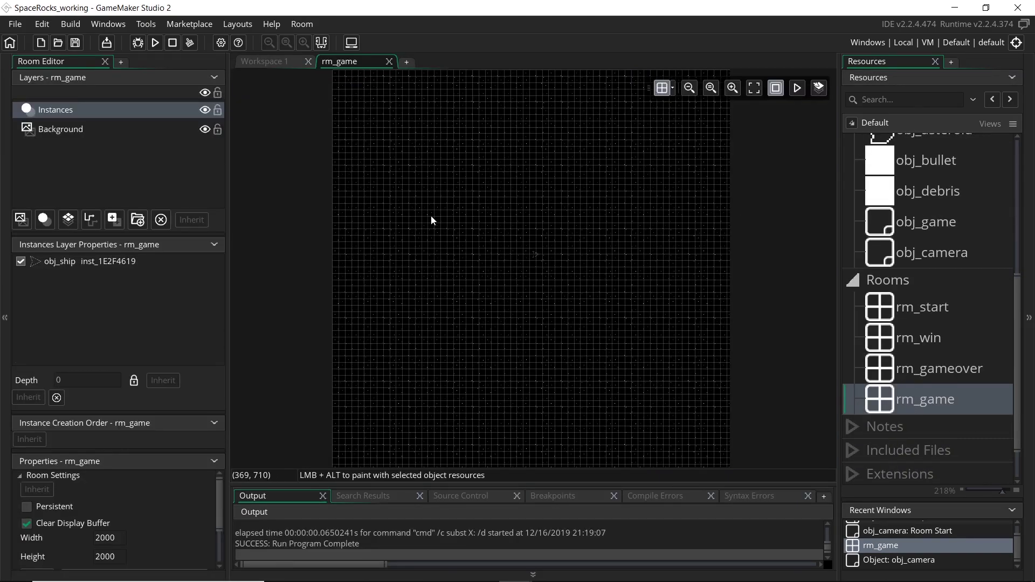
scroll(613, 222, "up", 3)
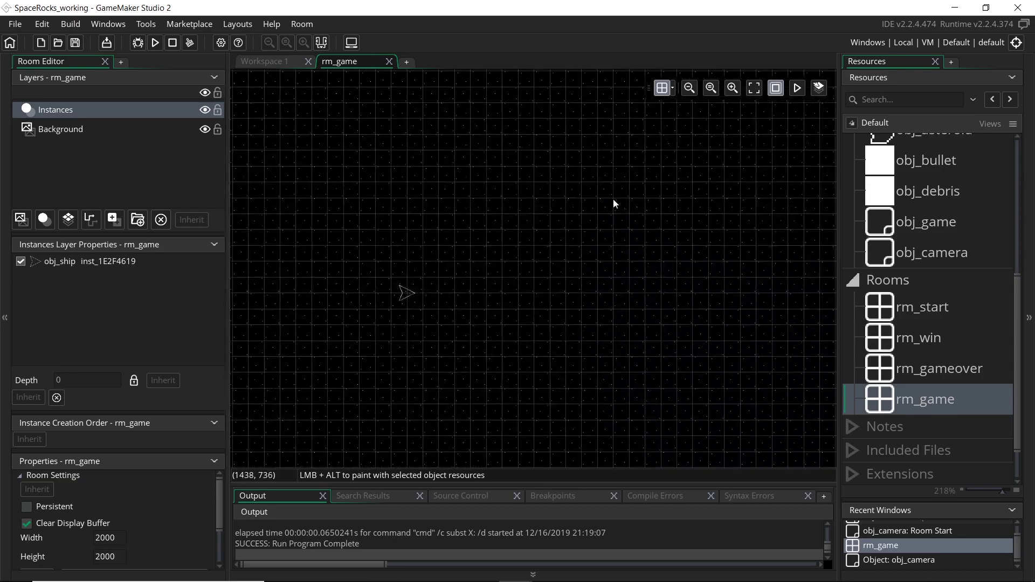
scroll(386, 349, "up", 3)
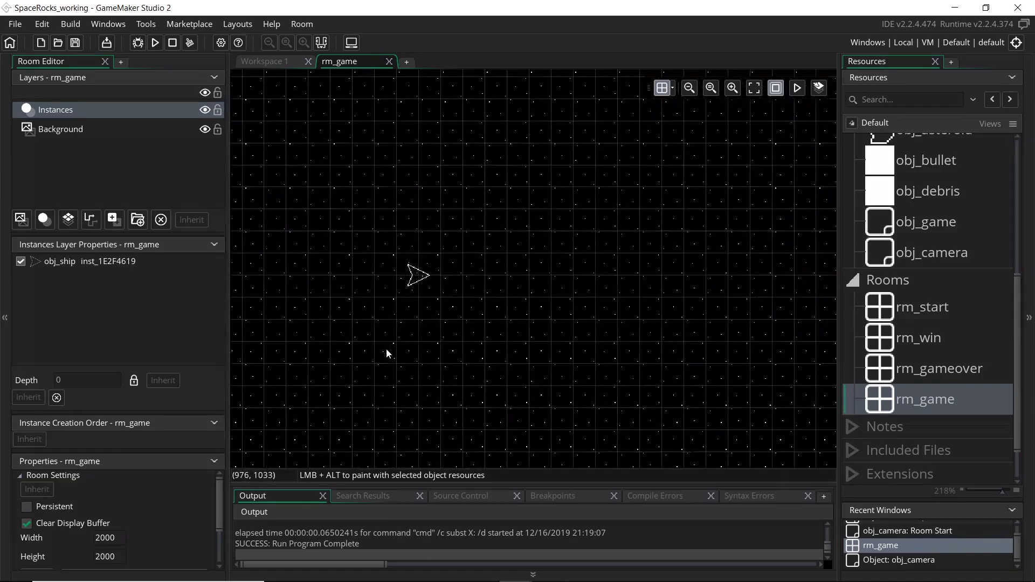
middle_click_drag(393, 265, 486, 294)
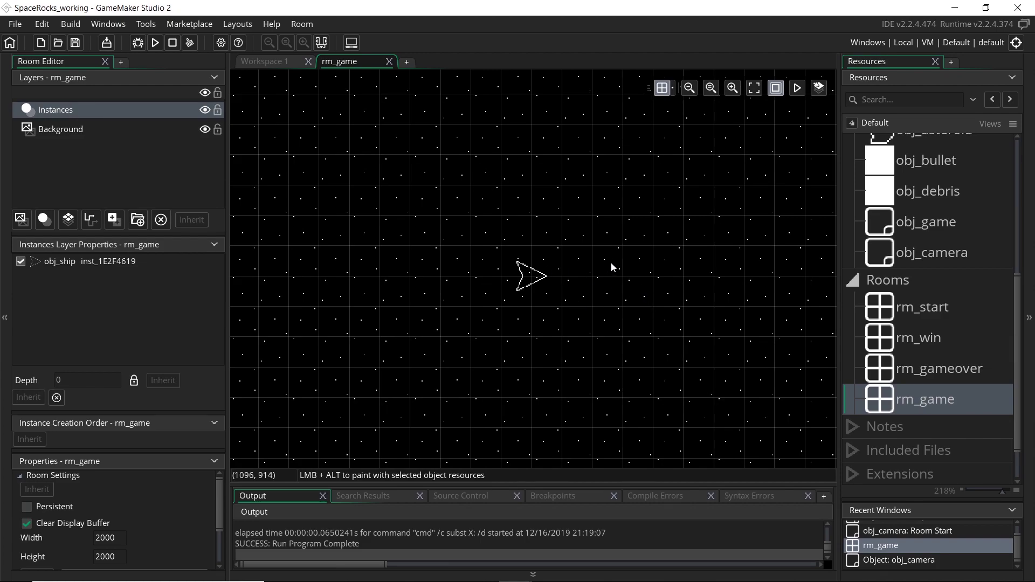
left_click(58, 131)
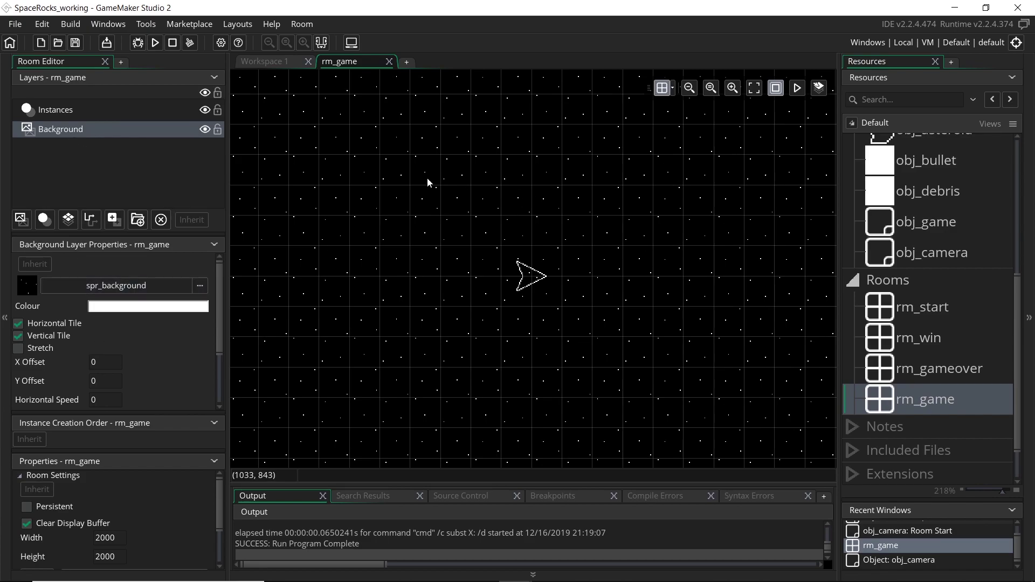
- Close rm_game and open obj_camera's Step event code
left_click(389, 61)
left_click(912, 253)
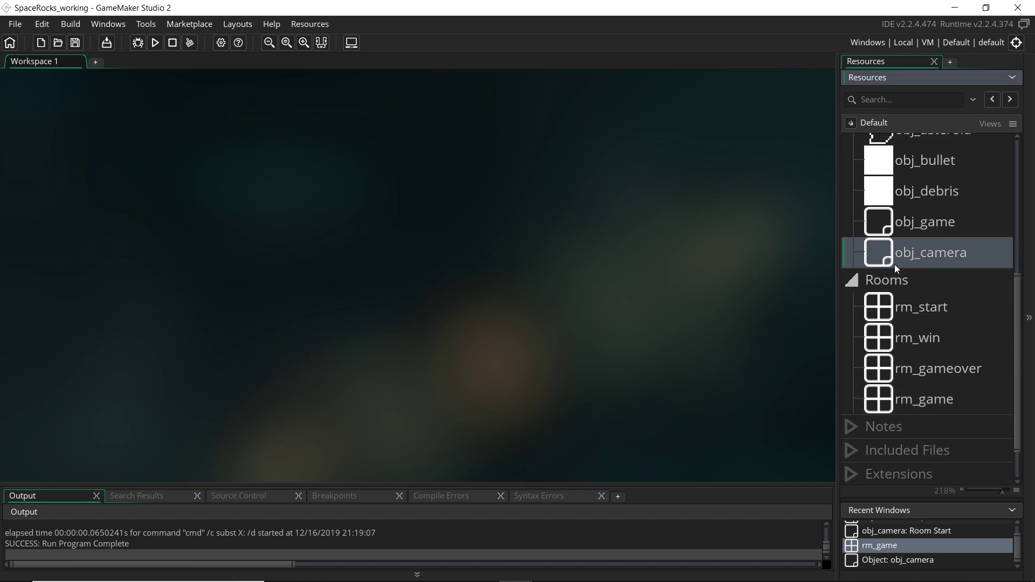
left_click(852, 281)
double_click(888, 326)
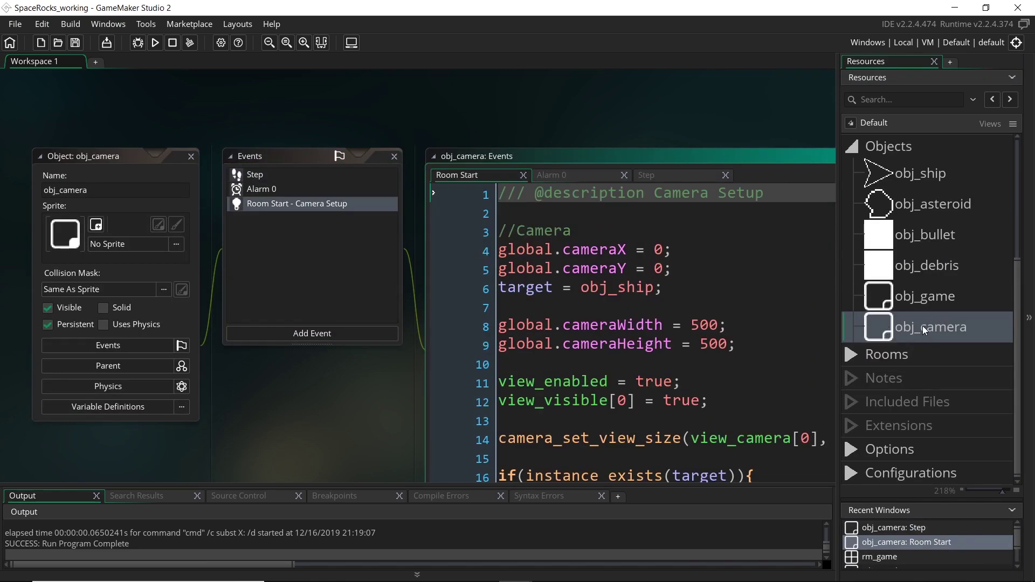
left_click(263, 175)
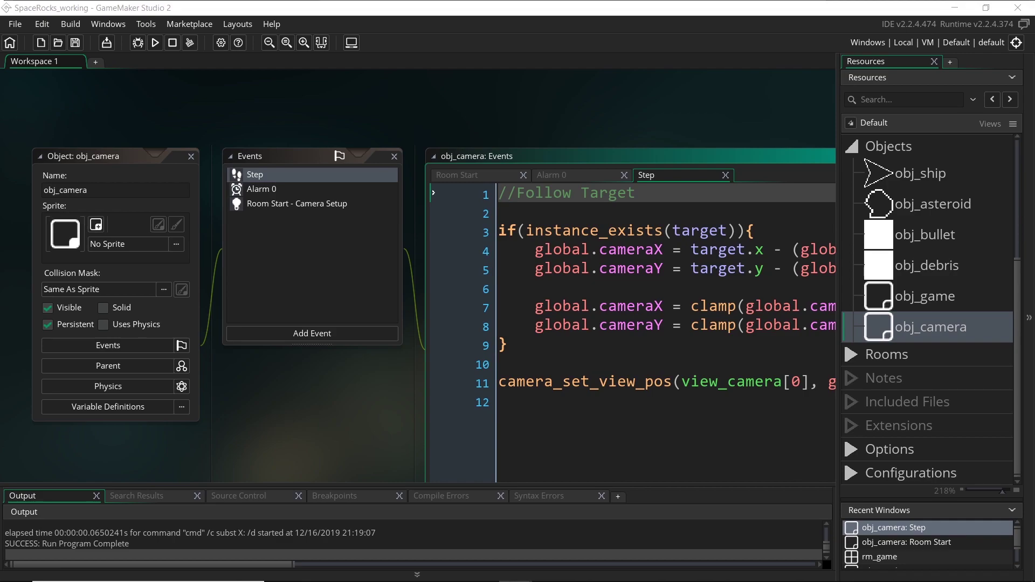
- Add an empty line 13 after camera_set_view_pos and hide the side panels with F12
left_click(504, 200)
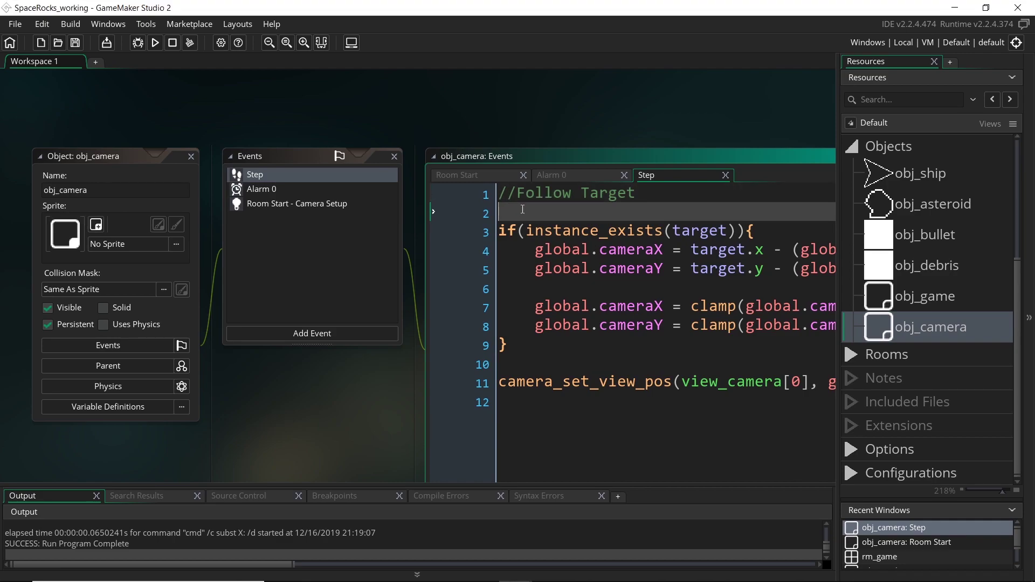
left_click(596, 383)
left_click(596, 405)
key("Return")
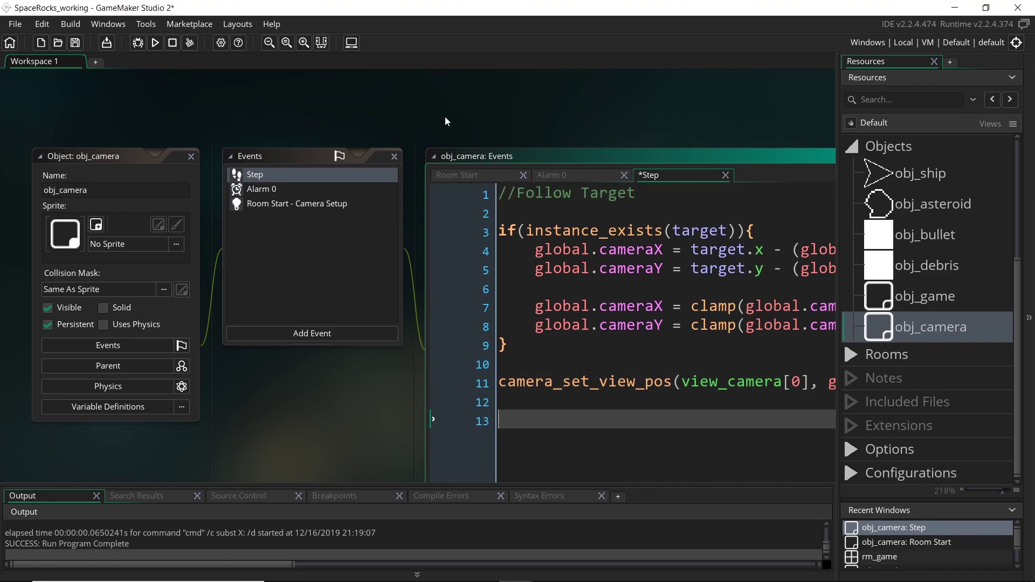
key("F12")
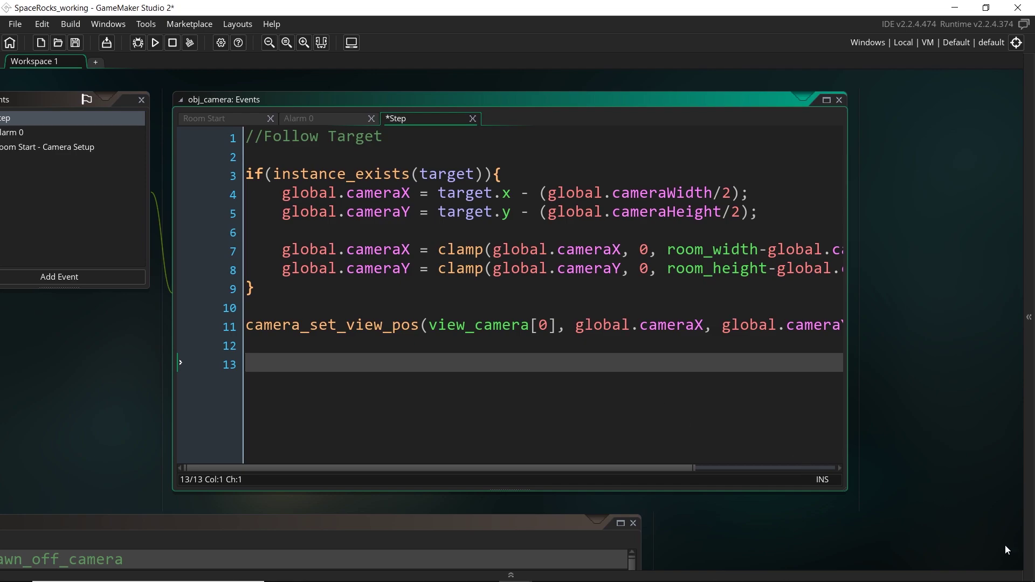
- Type layer_x( on line 13 and read its manual page's performance warning
type("layer_x(")
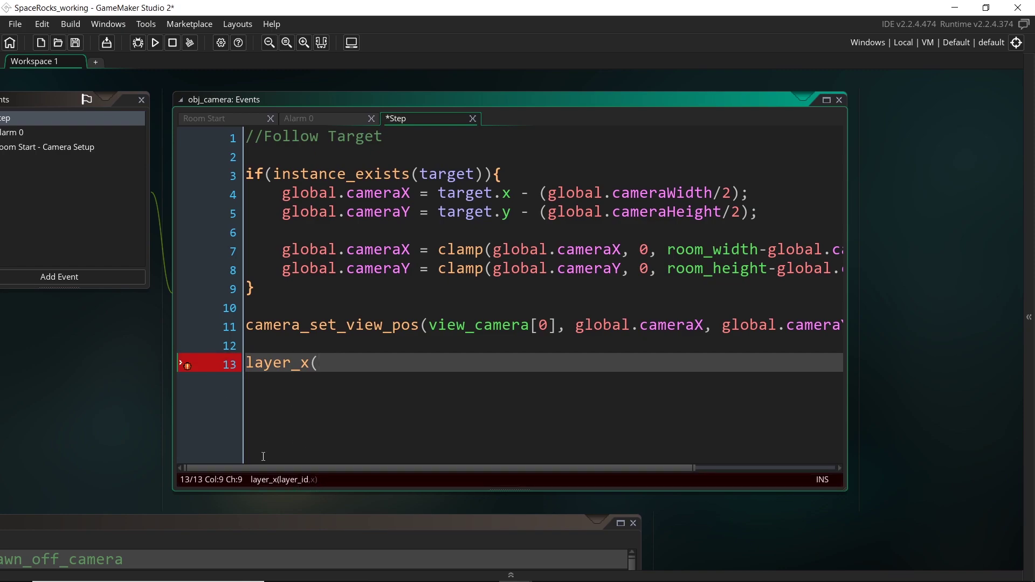
middle_click(284, 362)
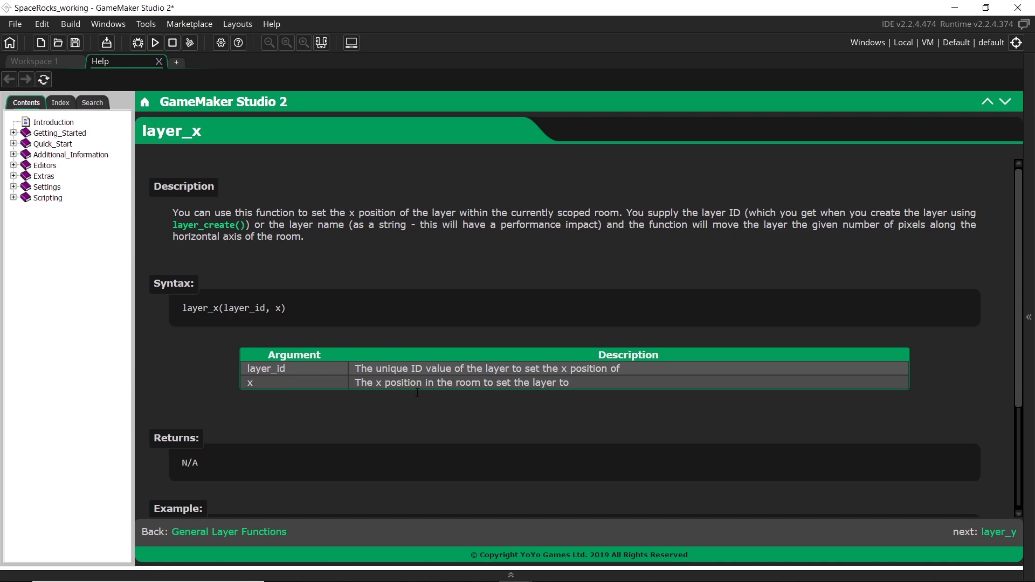
left_click_drag(291, 225, 594, 225)
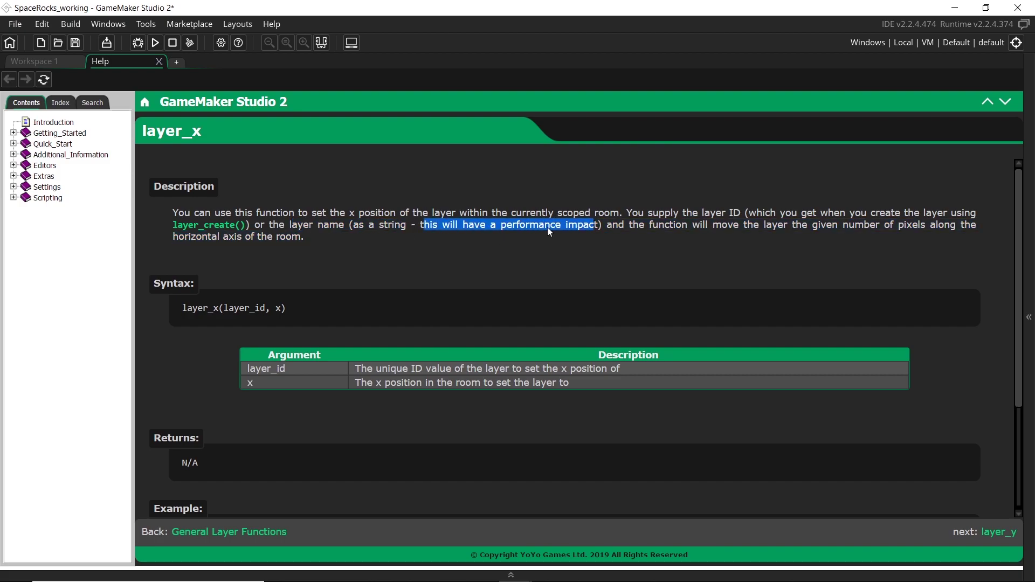
left_click(66, 63)
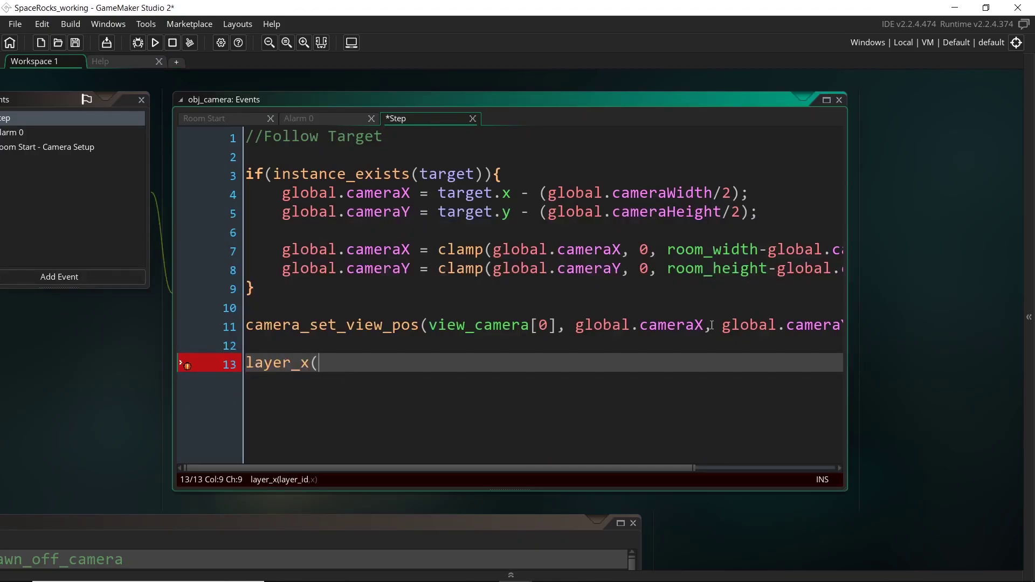
- Reopen rm_game to confirm the Background layer's name
left_click(1028, 302)
left_click(883, 423)
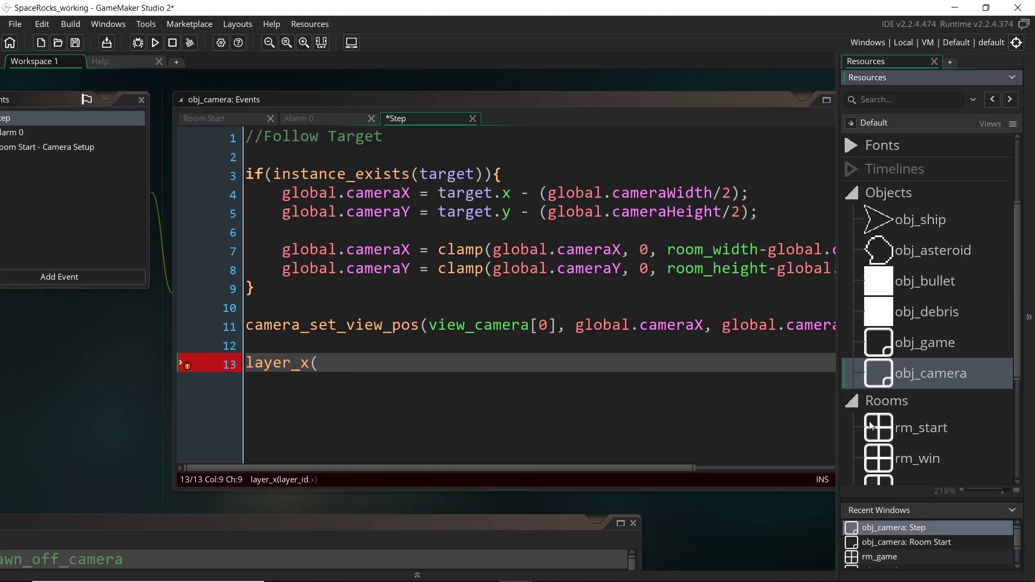
double_click(920, 429)
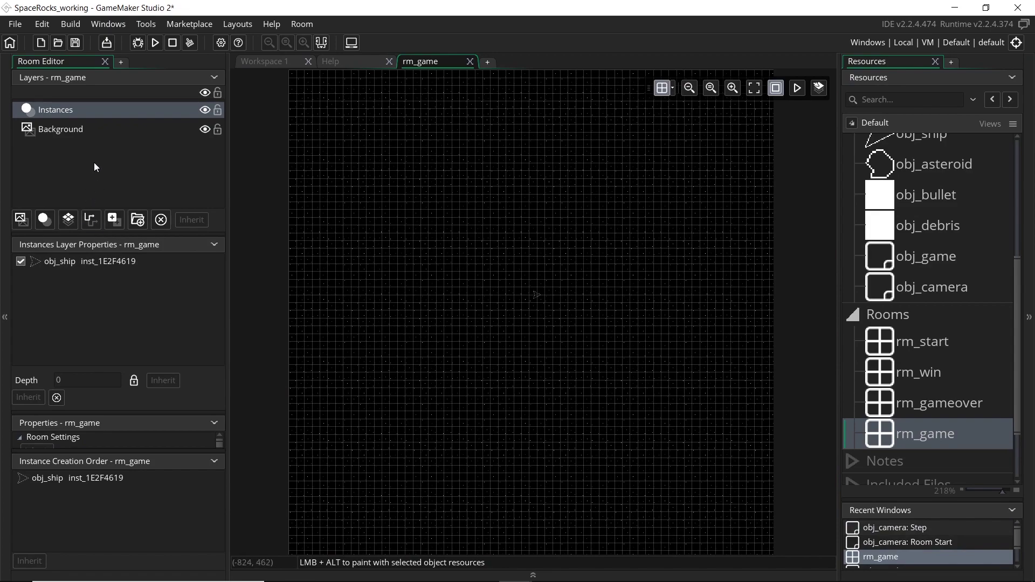
left_click(49, 129)
- Enter "Background", as layer_x's first argument, then review and close the layer_x manual page
left_click(283, 62)
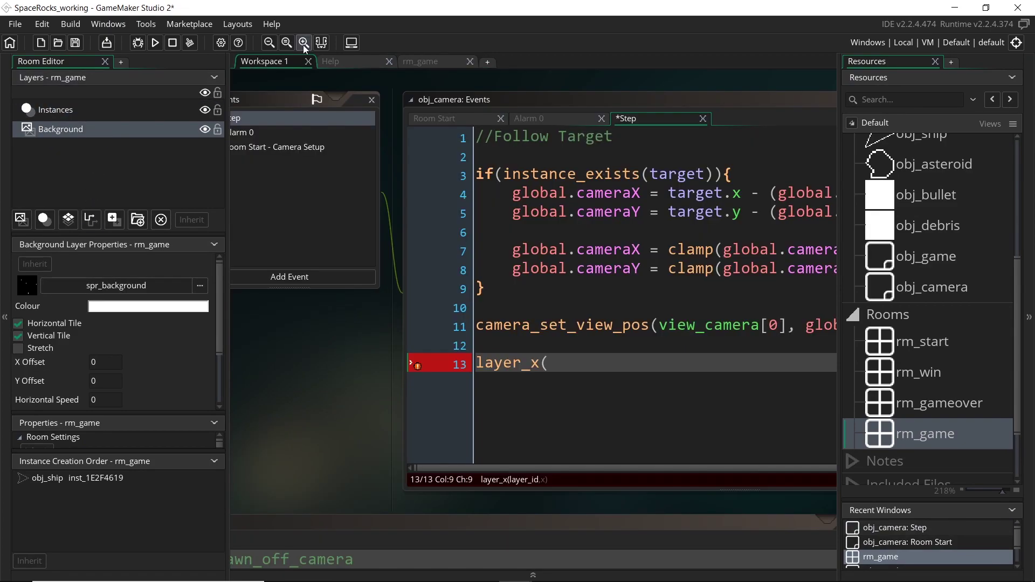
key("F12")
type("\"Background\",")
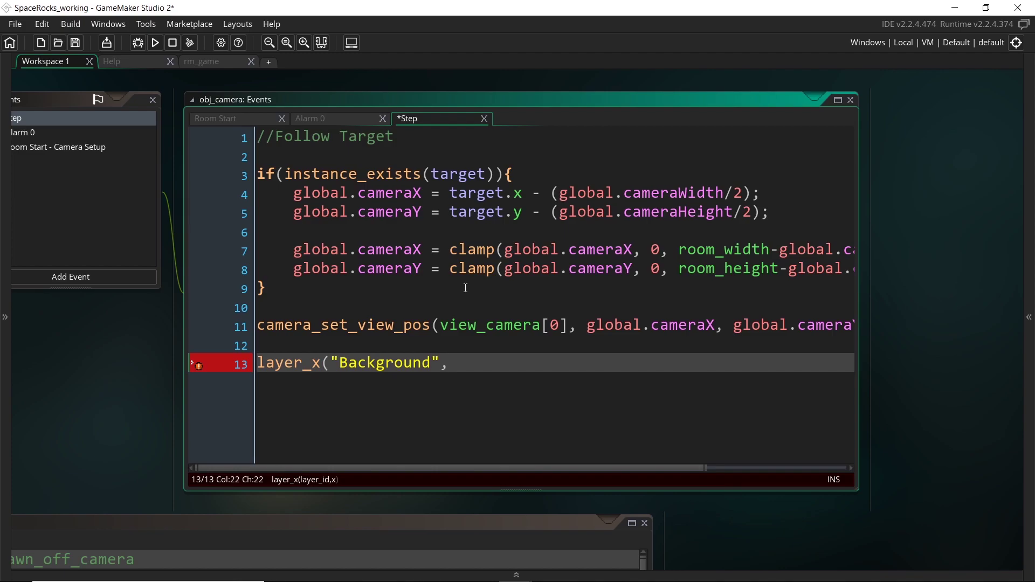
left_click(129, 65)
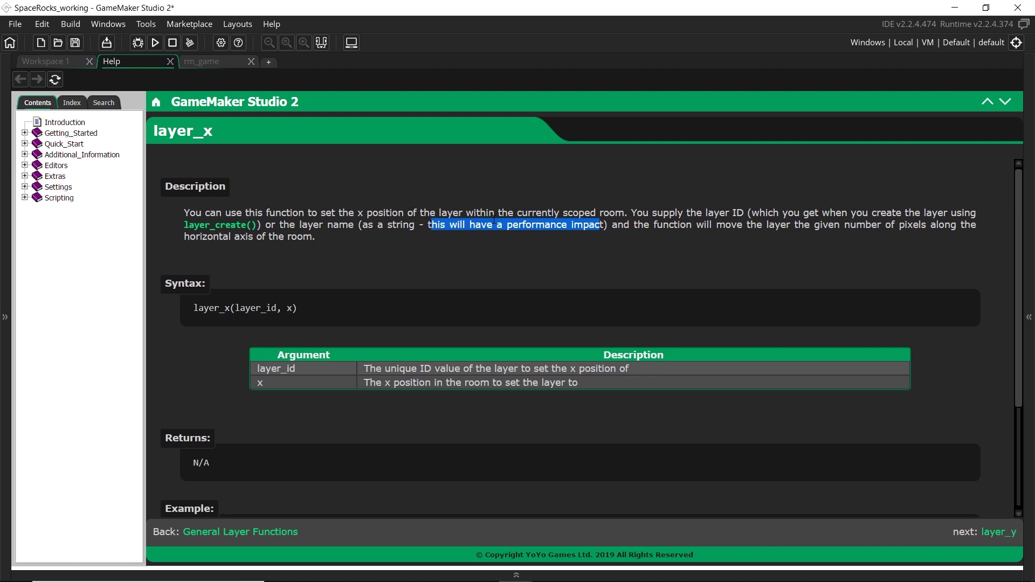
left_click_drag(752, 213, 258, 225)
left_click(224, 225)
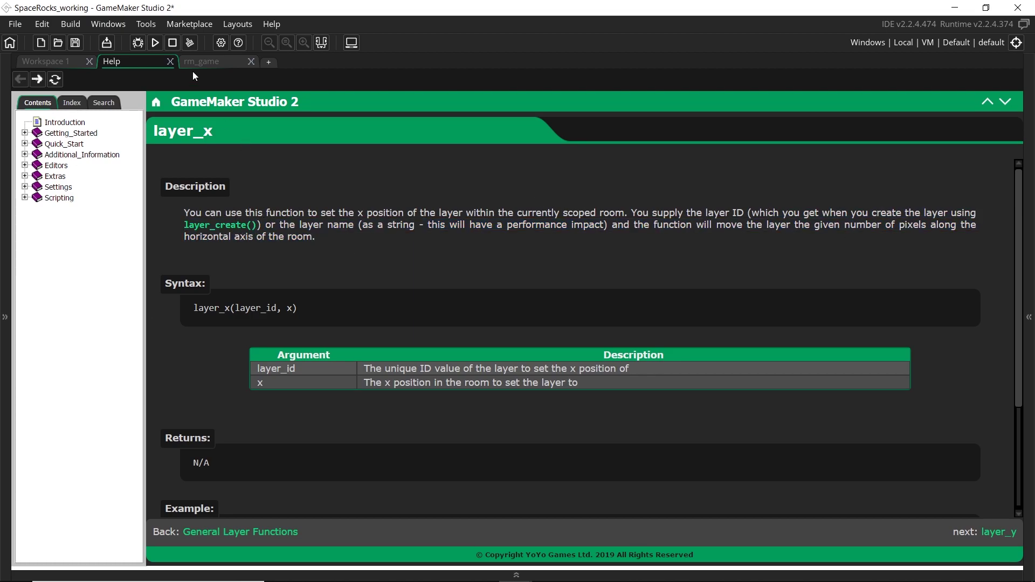
left_click(169, 61)
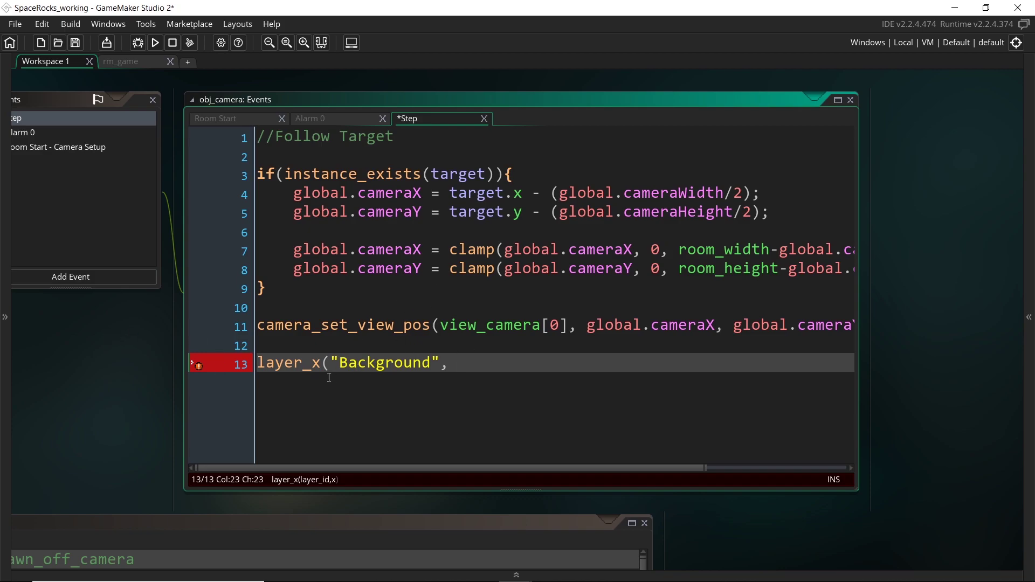
- Complete line 13 as layer_x("Background", global.cameraX);
left_click_drag(336, 372, 426, 375)
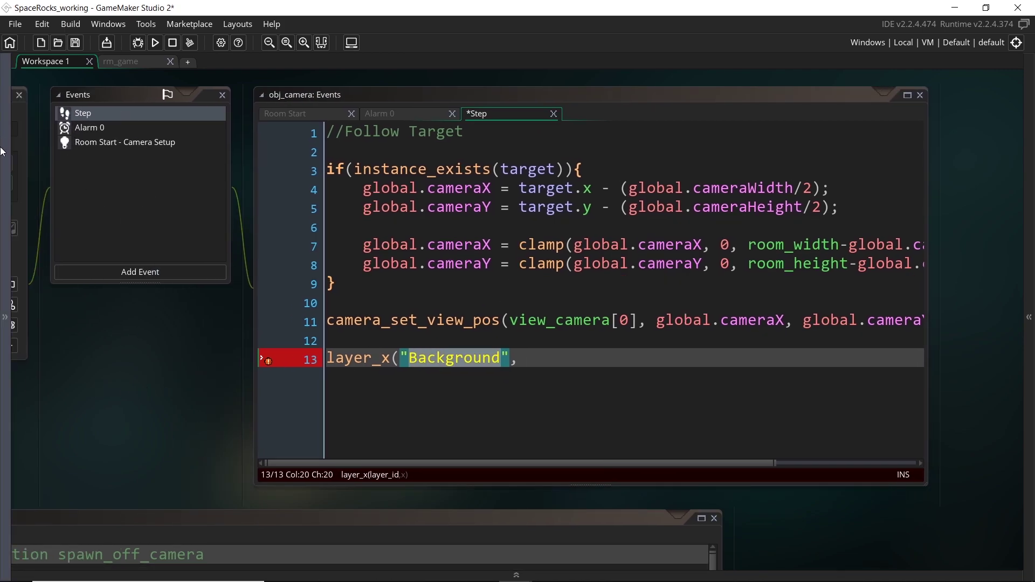
left_click(550, 358)
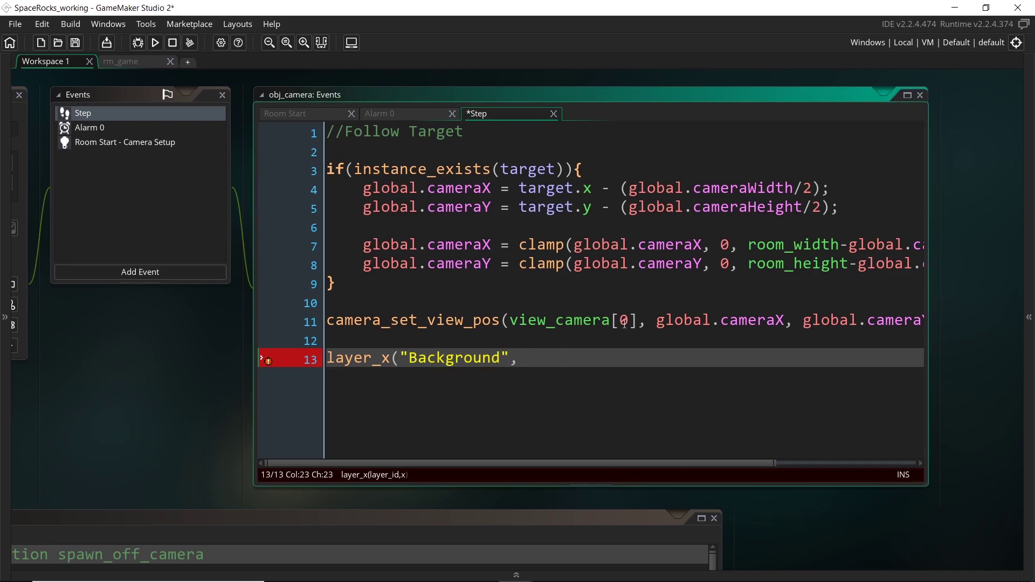
type("global.")
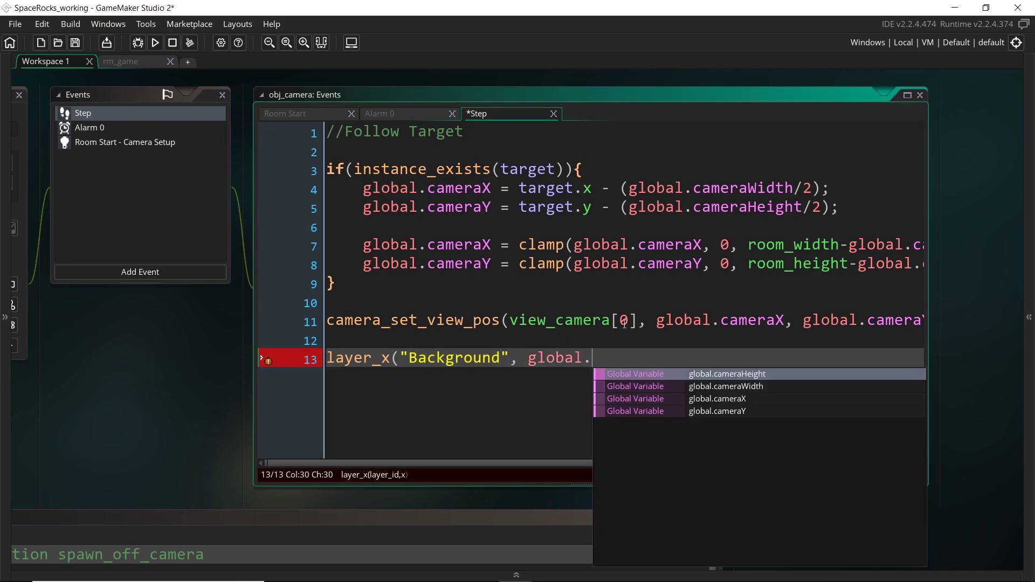
type("cameraX")
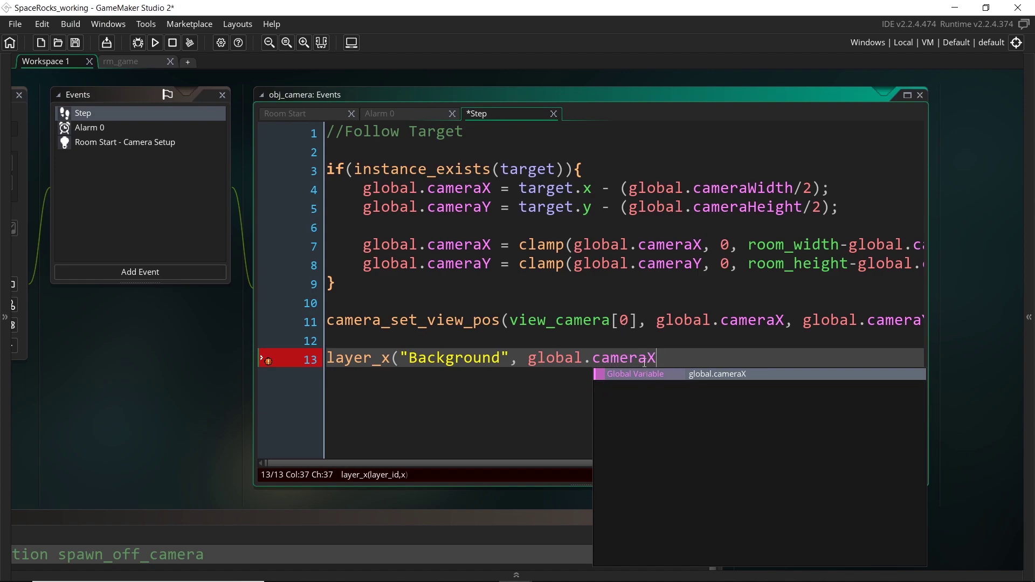
type(");")
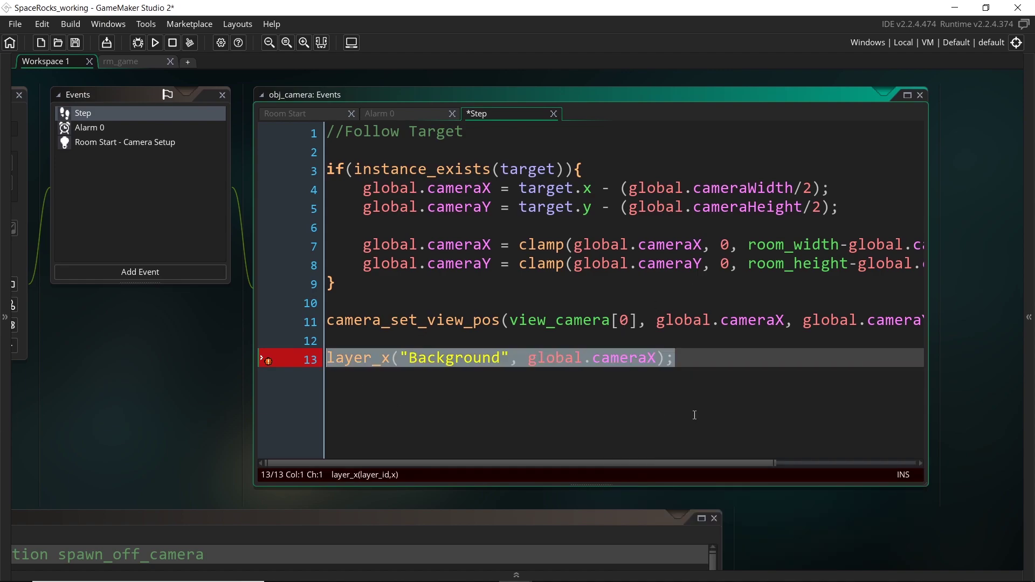
key("Return")
- Add layer_y("Background", global.cameraY); on line 14 and run the game
type("layer_x(\"Background\", global.cameraX);")
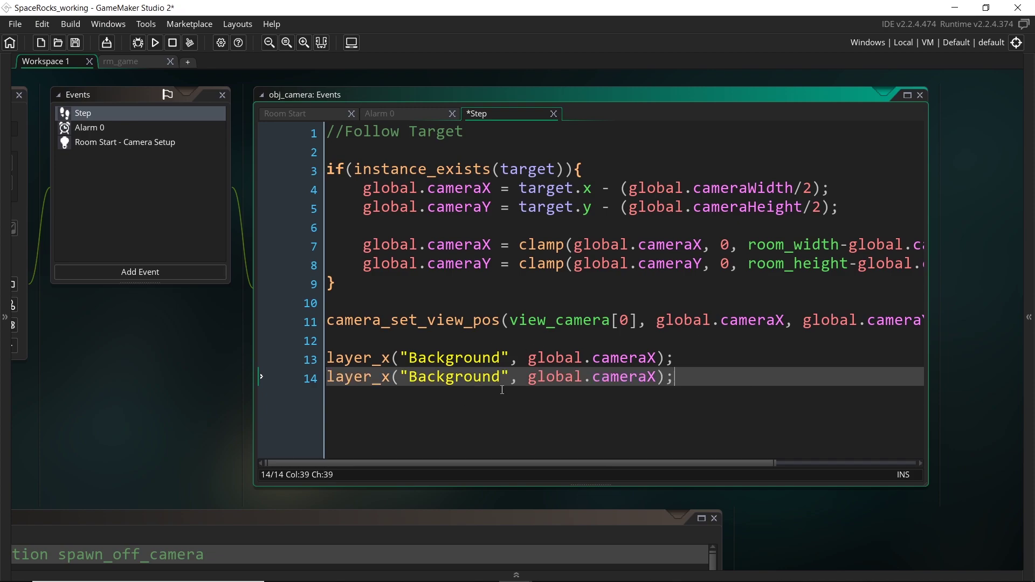
left_click_drag(382, 377, 390, 376)
type("y")
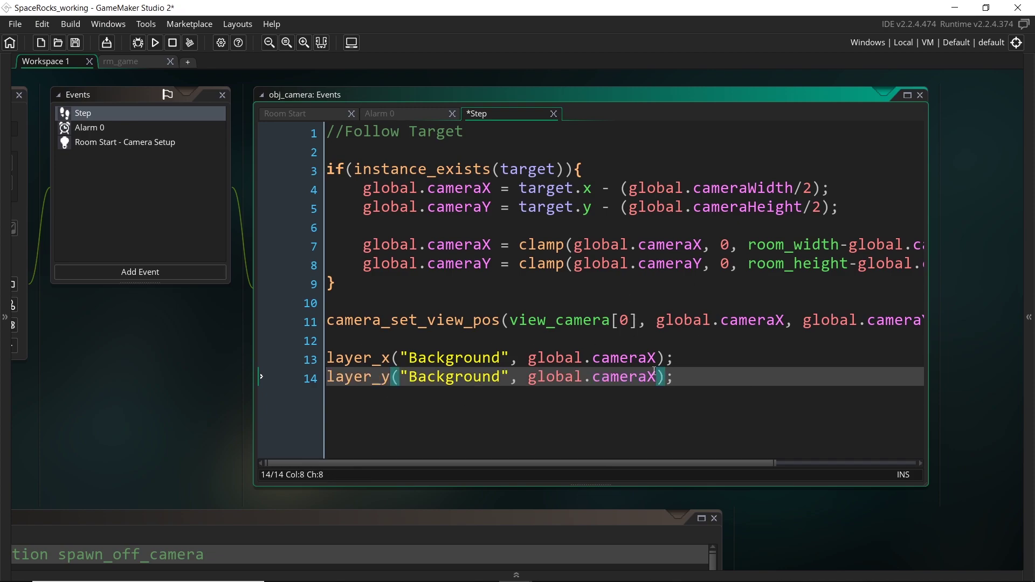
left_click(655, 376)
key("BackSpace")
type("Y")
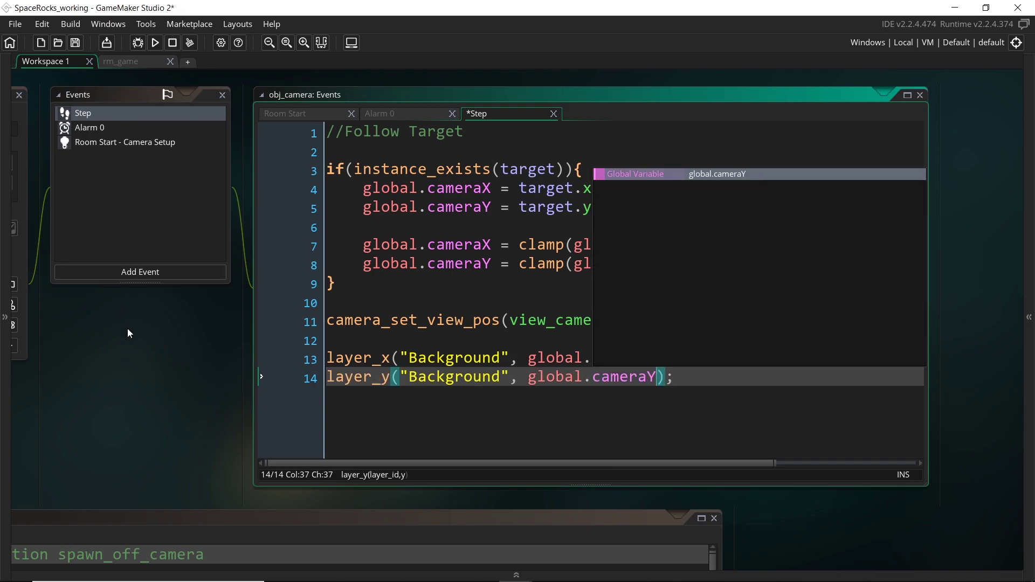
key("Escape")
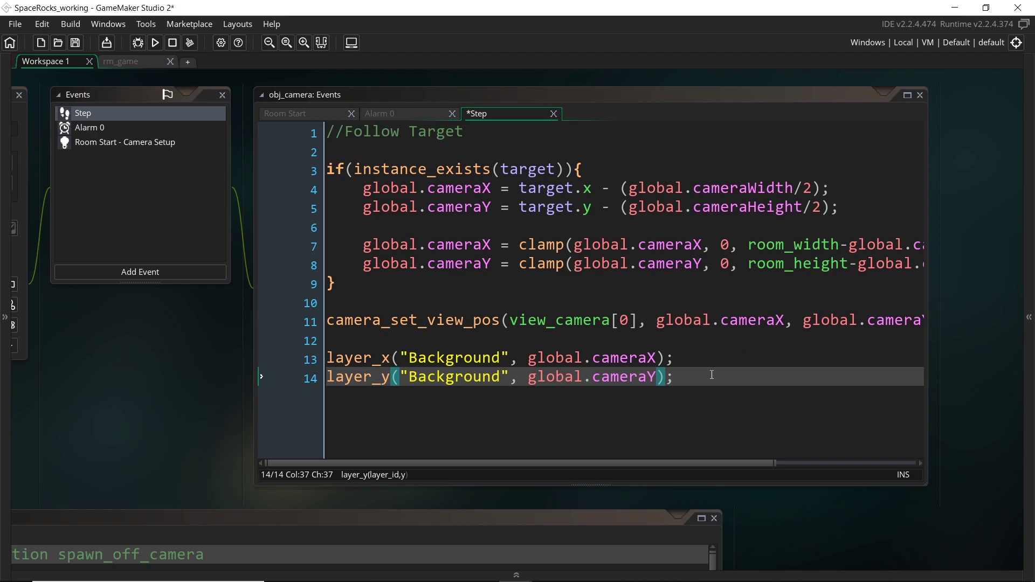
left_click(155, 44)
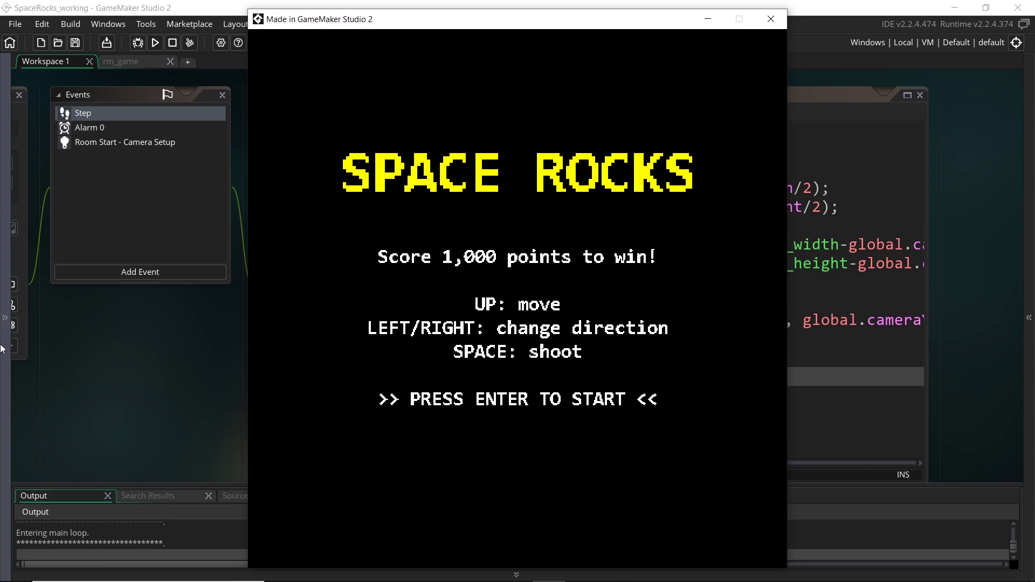
- Start a round from the title screen, turning the ship left and right and thrusting right
key("Return")
key("Left")
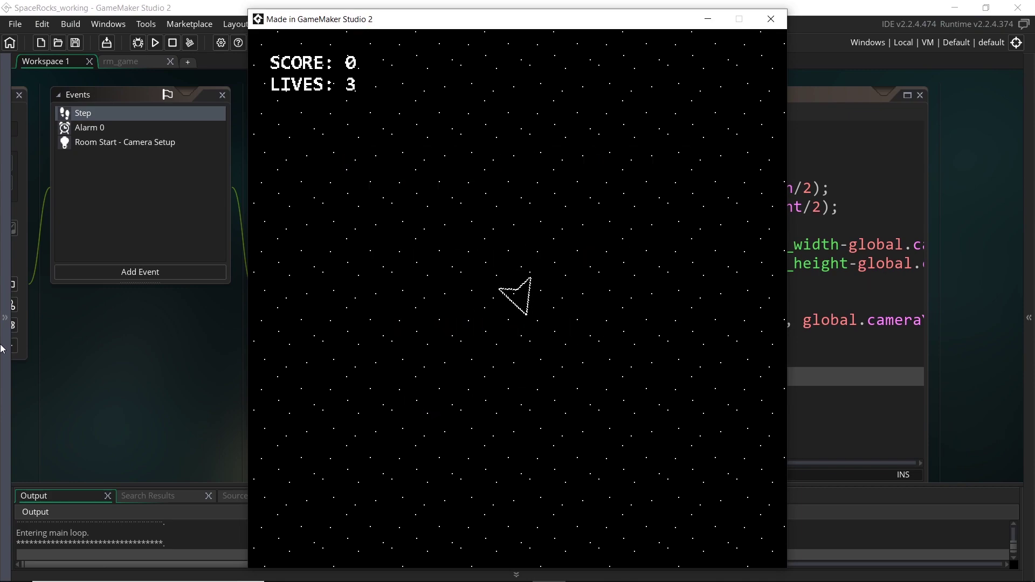
key("Left")
key("Right")
key("Left")
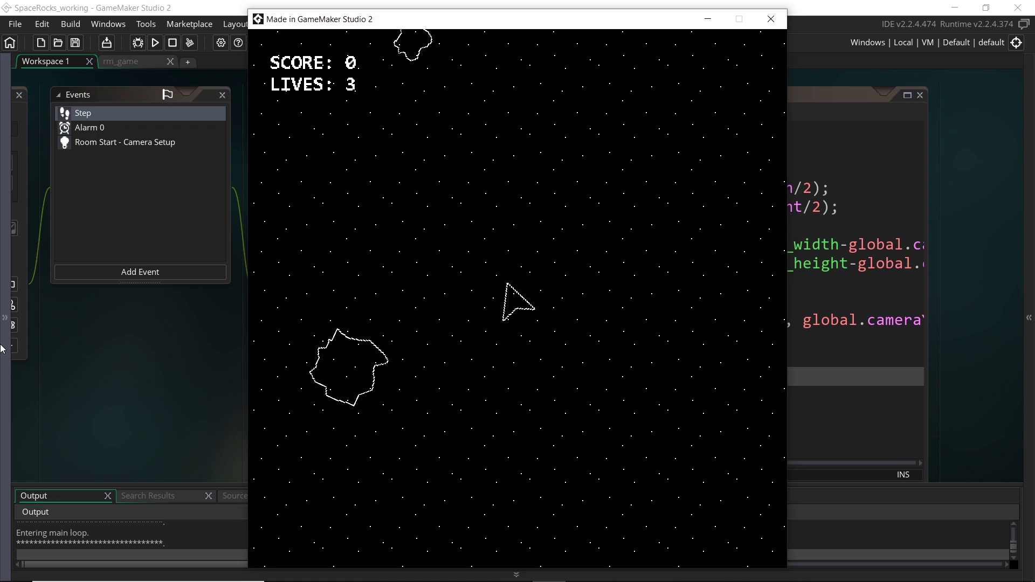
key("Right")
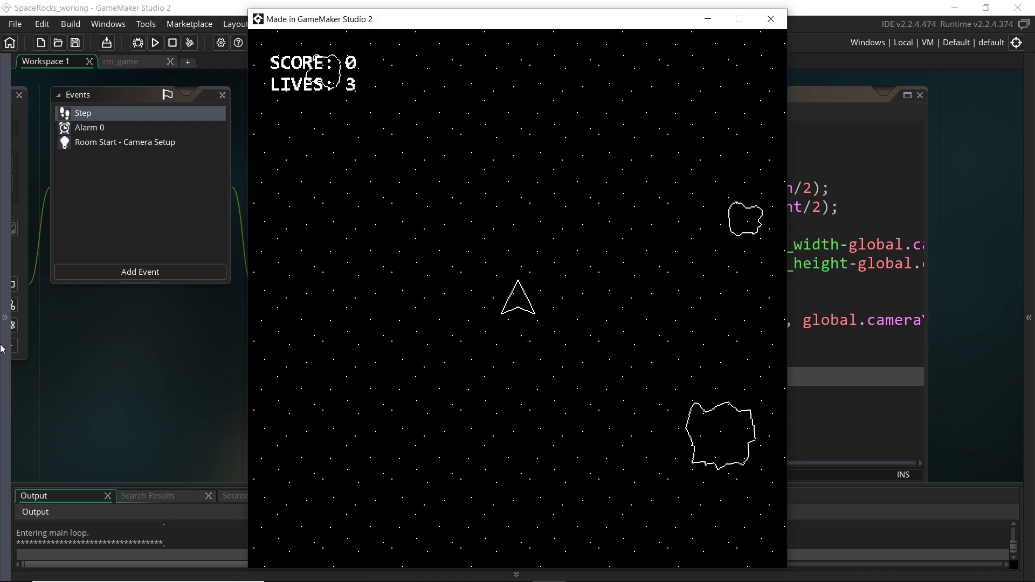
key("Left")
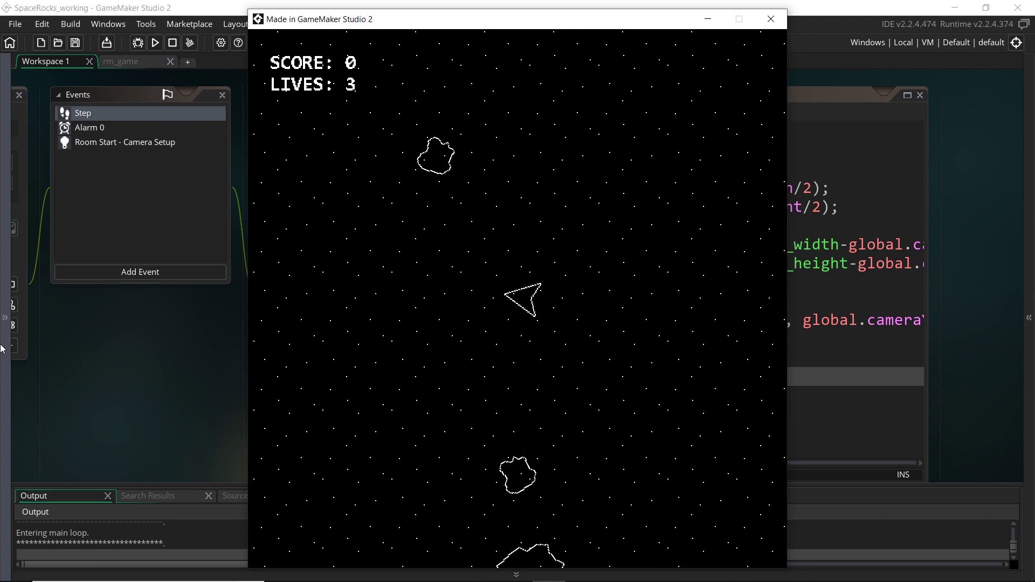
key("Left")
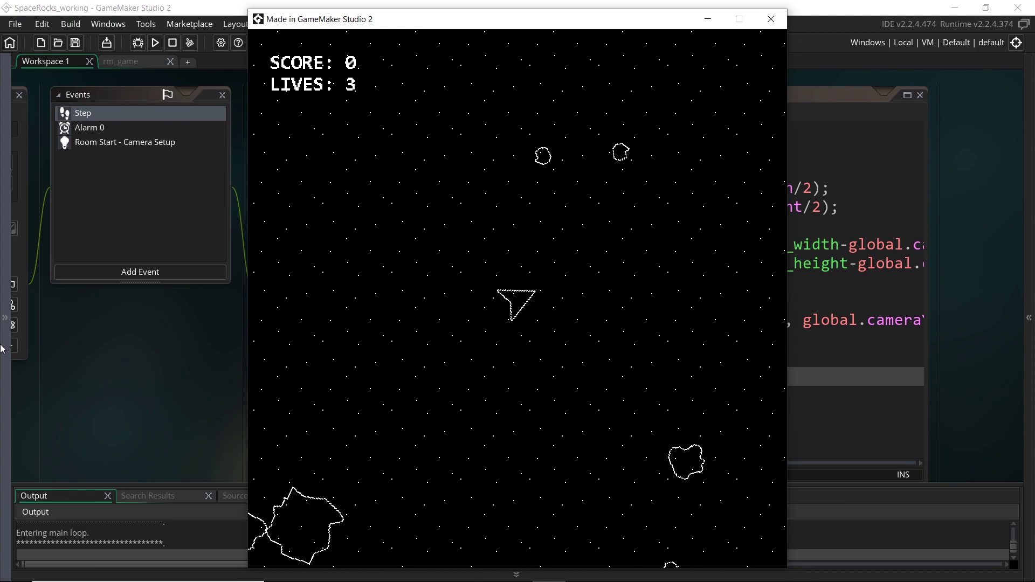
key("Left")
key("Up")
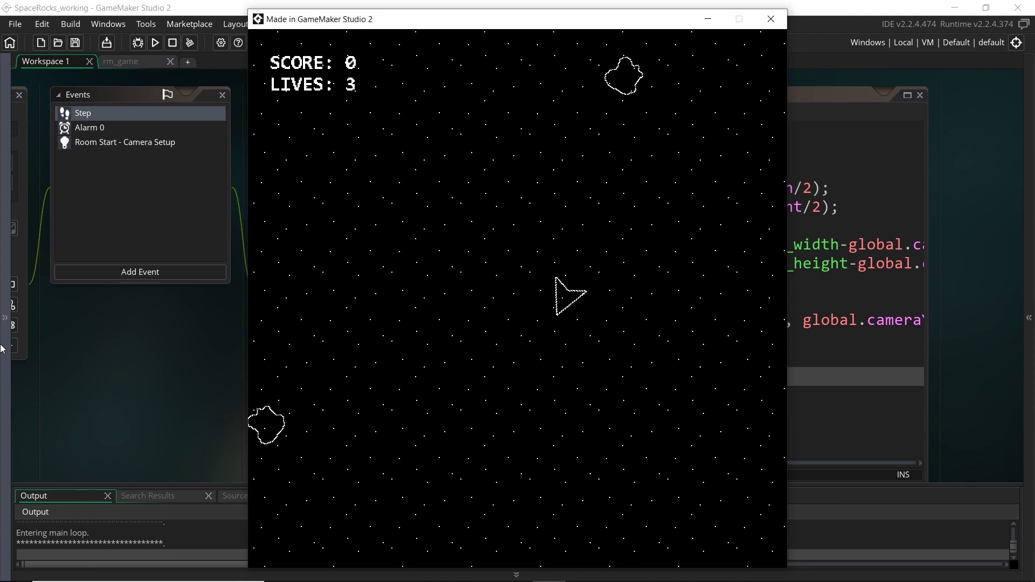
- Close the game, append *.9 to global.cameraX and global.cameraY, and run again
key("Escape")
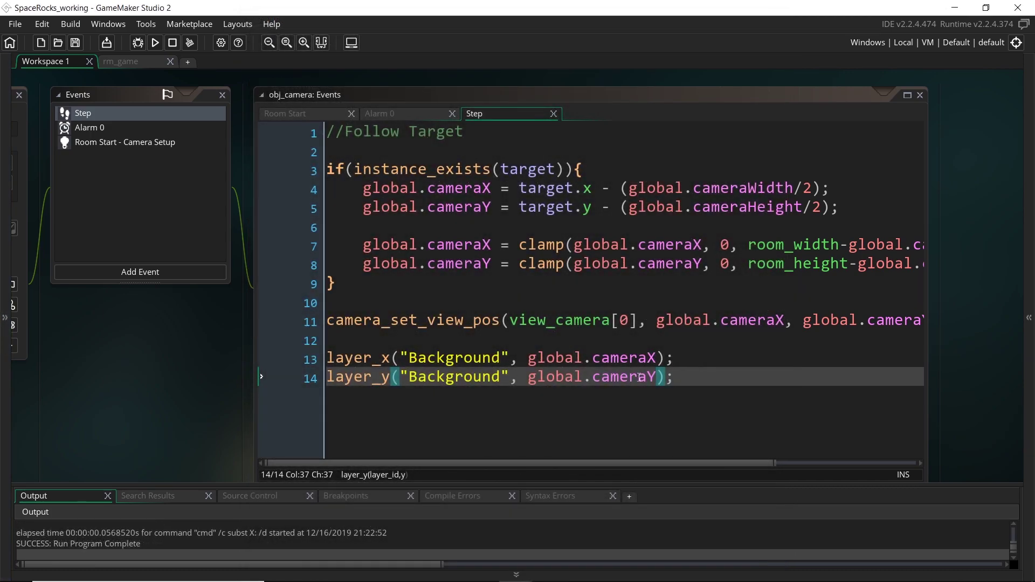
key("Up")
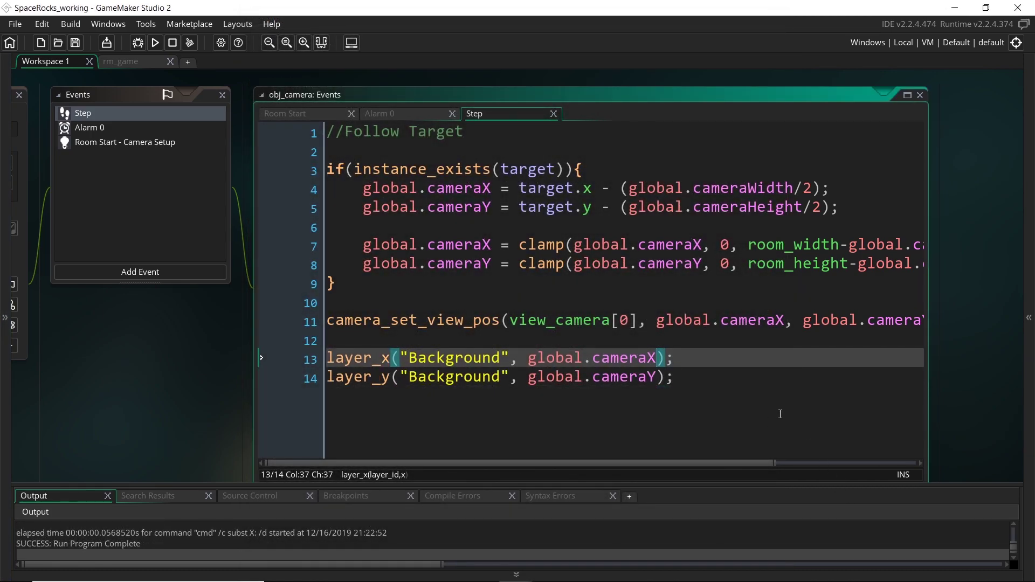
type("*.9")
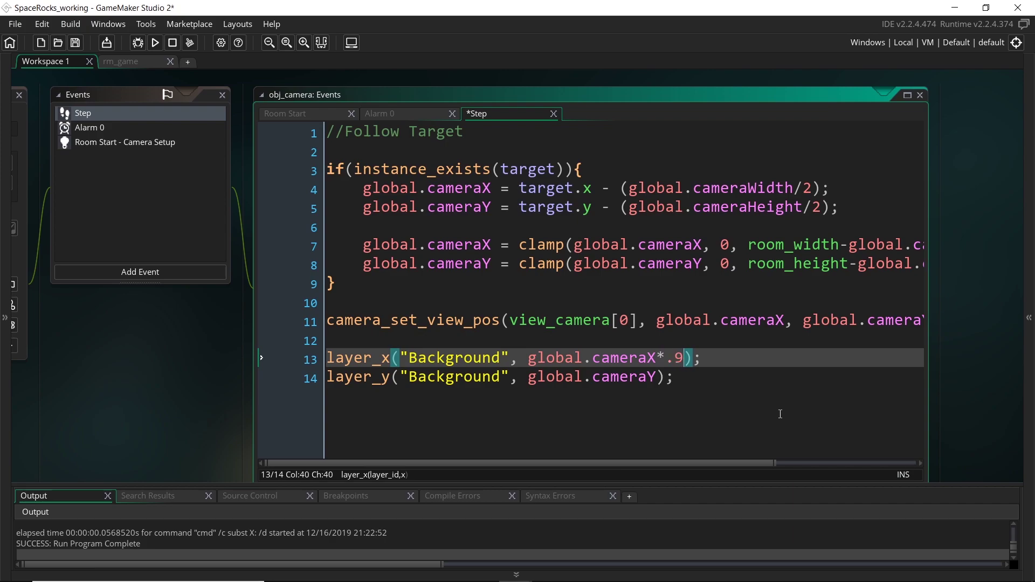
key("Down")
key("Left")
key("Left")
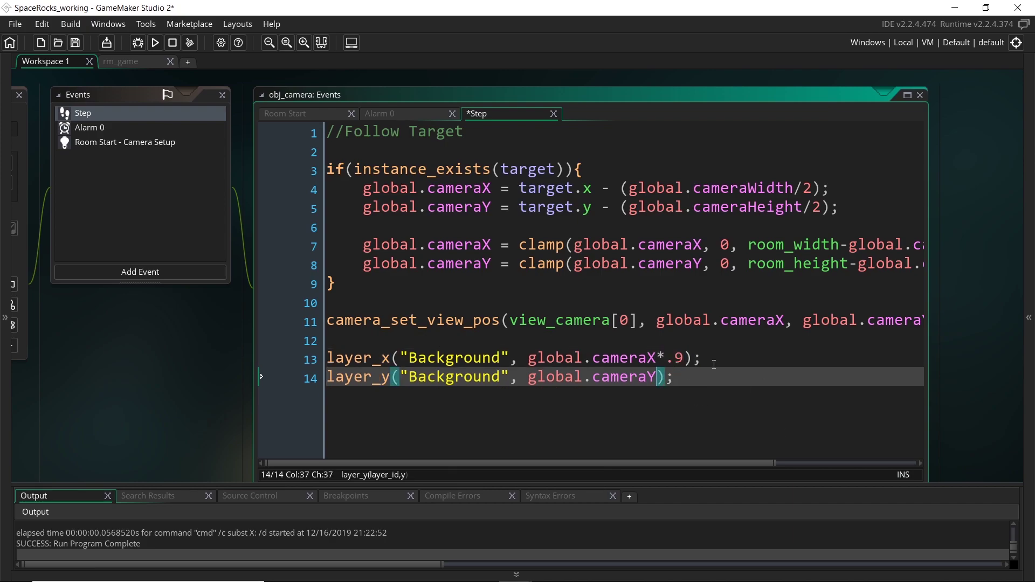
type("*.9")
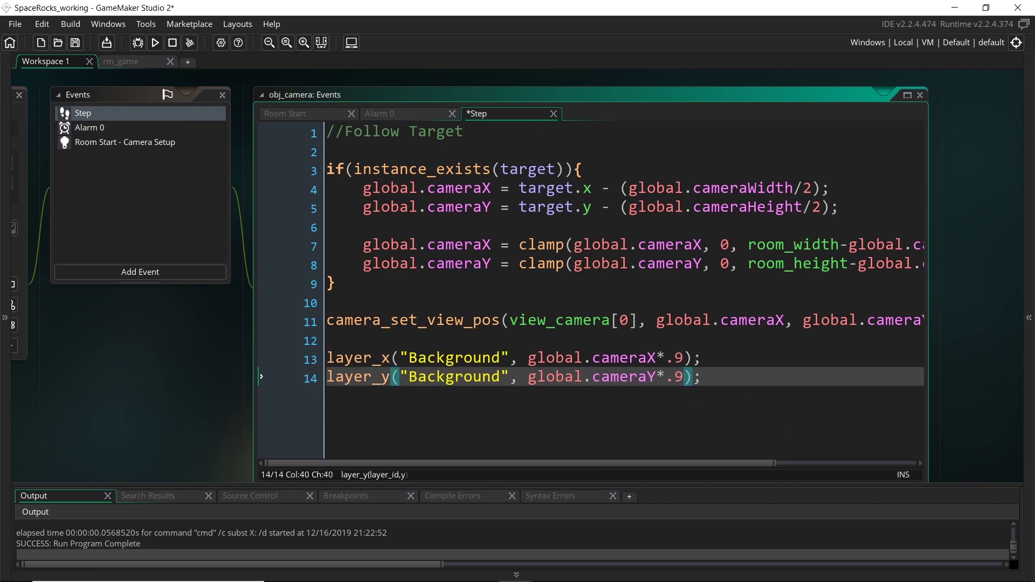
key("F5")
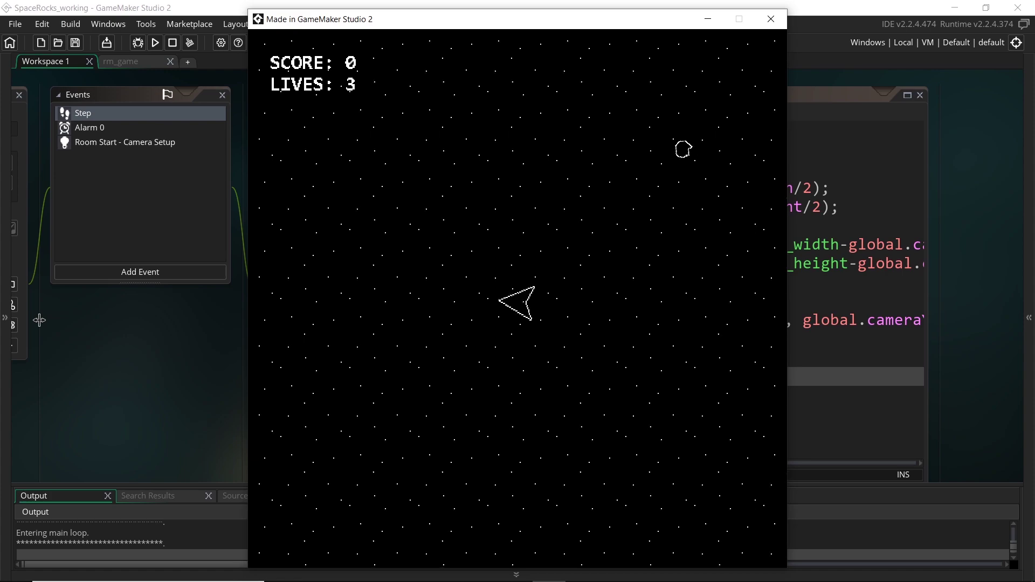
- Rotate and fly the ship to watch the background scroll at the 0.9 rate
key("Right")
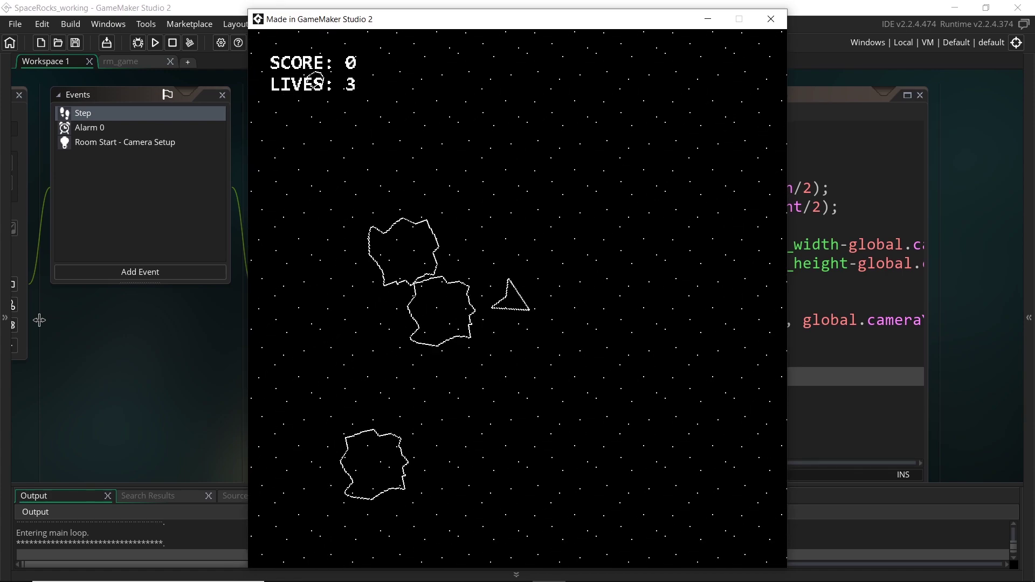
key("Right")
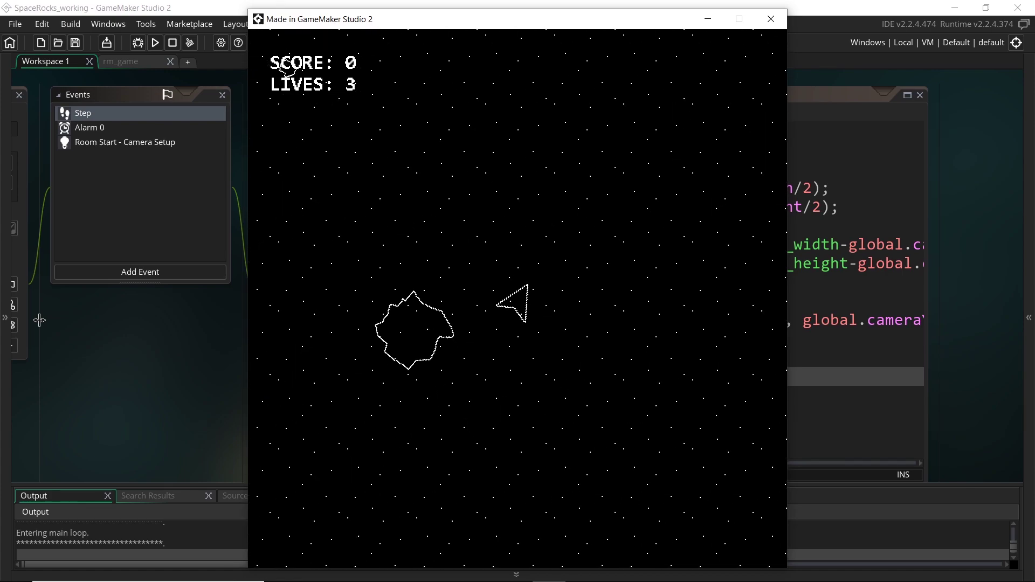
key("Right")
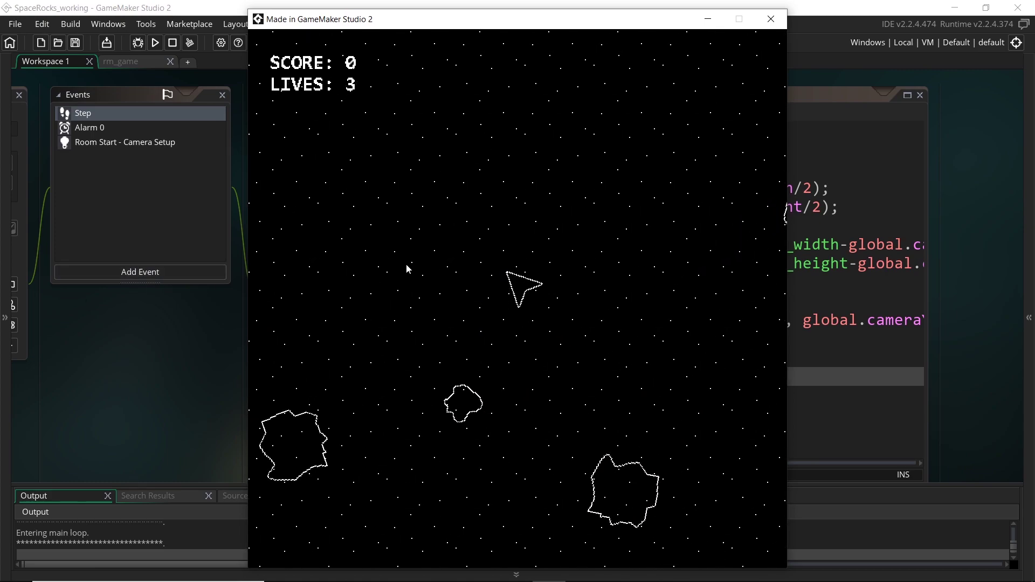
key("Left")
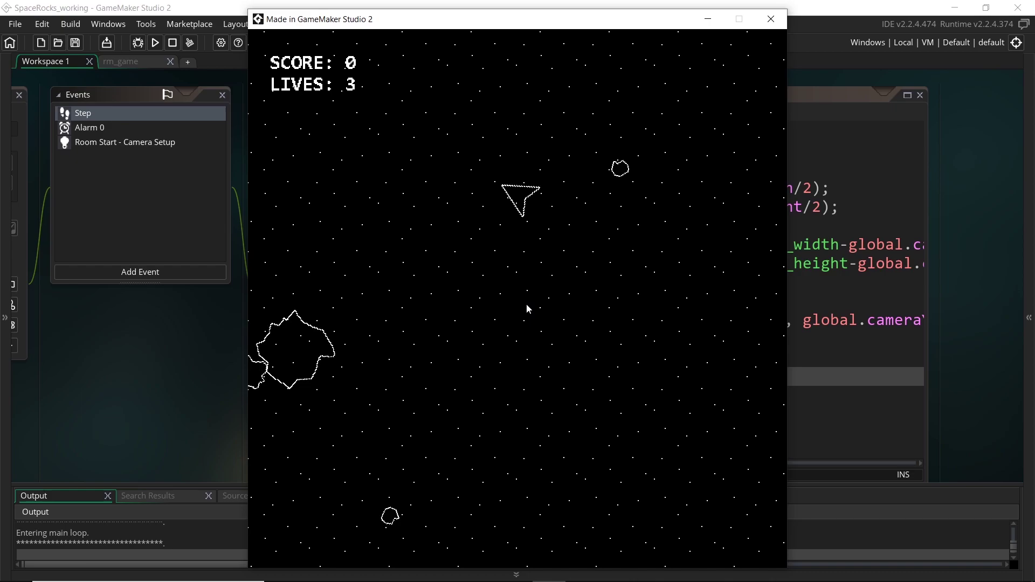
key("Right")
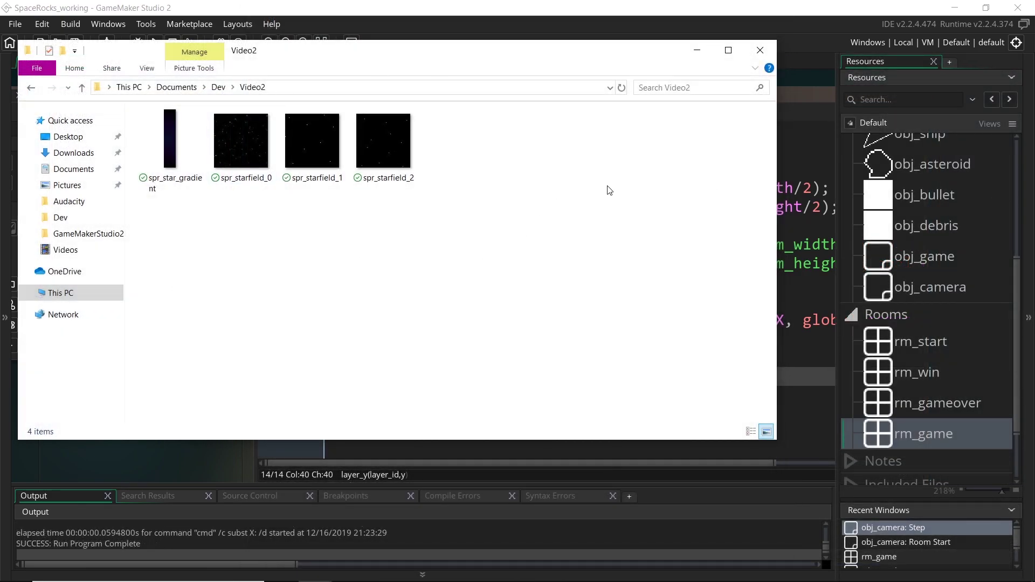
- Drag spr_star_gradient and spr_starfield_0–2 from Video2 into Sprites, then close Explorer
scroll(907, 212, "up", 8)
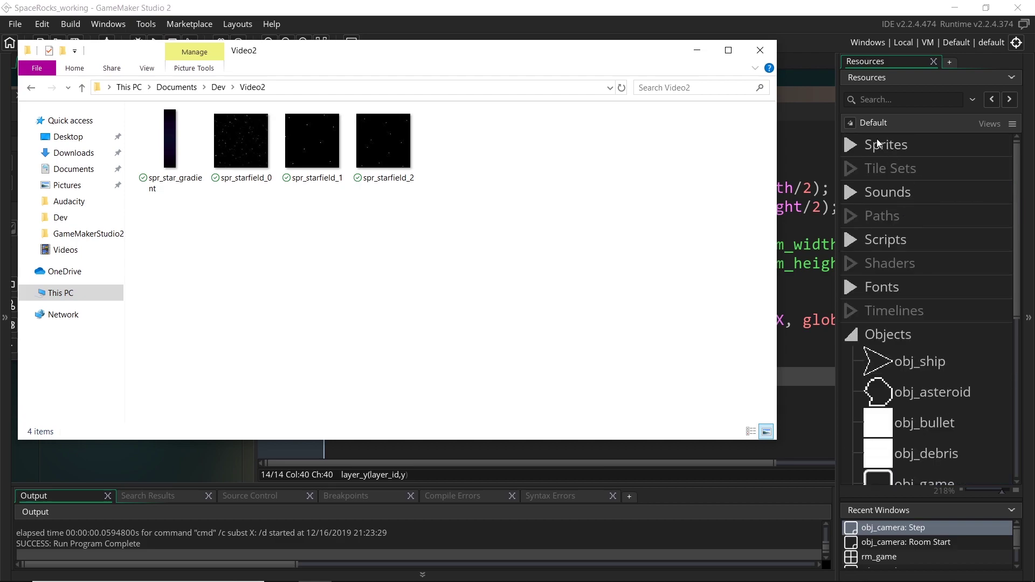
left_click(850, 146)
key("alt+Tab")
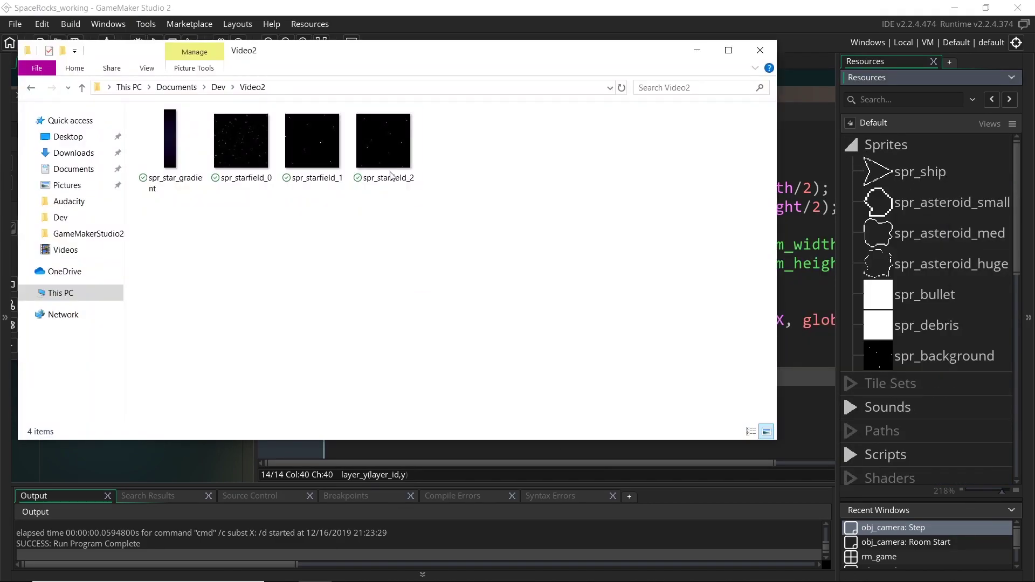
left_click_drag(530, 310, 192, 107)
left_click_drag(400, 176, 920, 354)
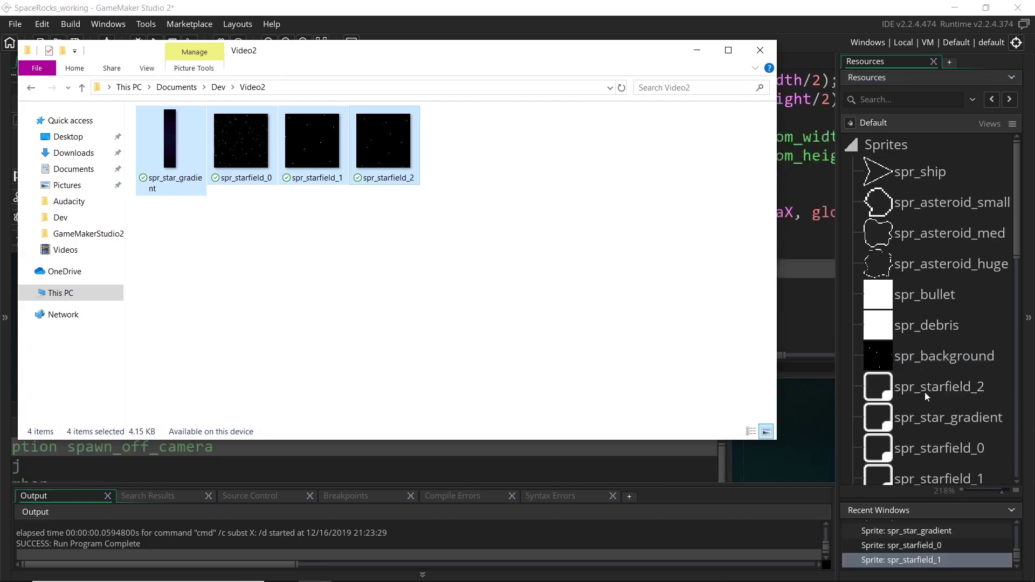
left_click(761, 50)
scroll(934, 432, "down", 3)
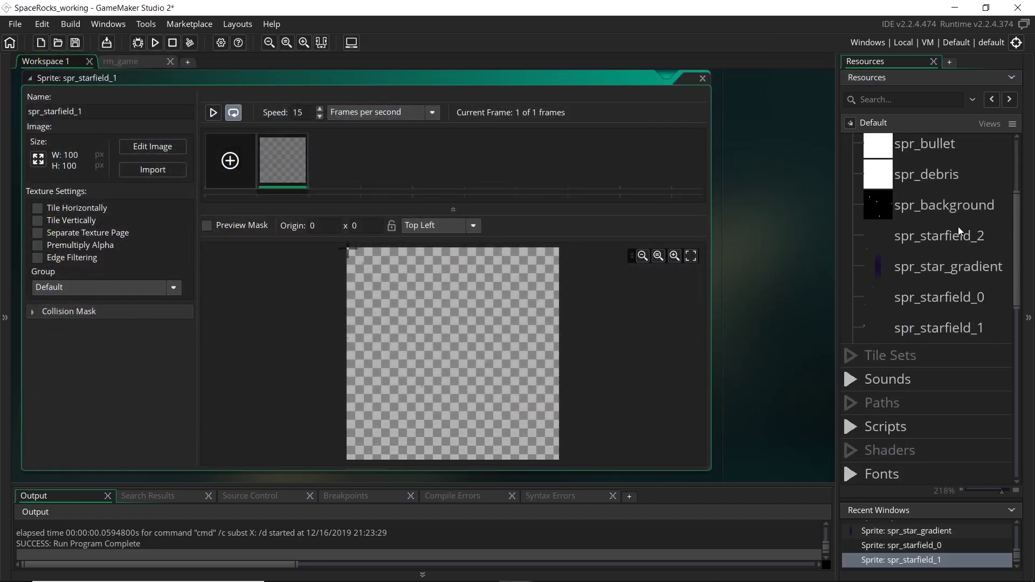
- Open spr_starfield_1's frame in the image editor
left_click(962, 241)
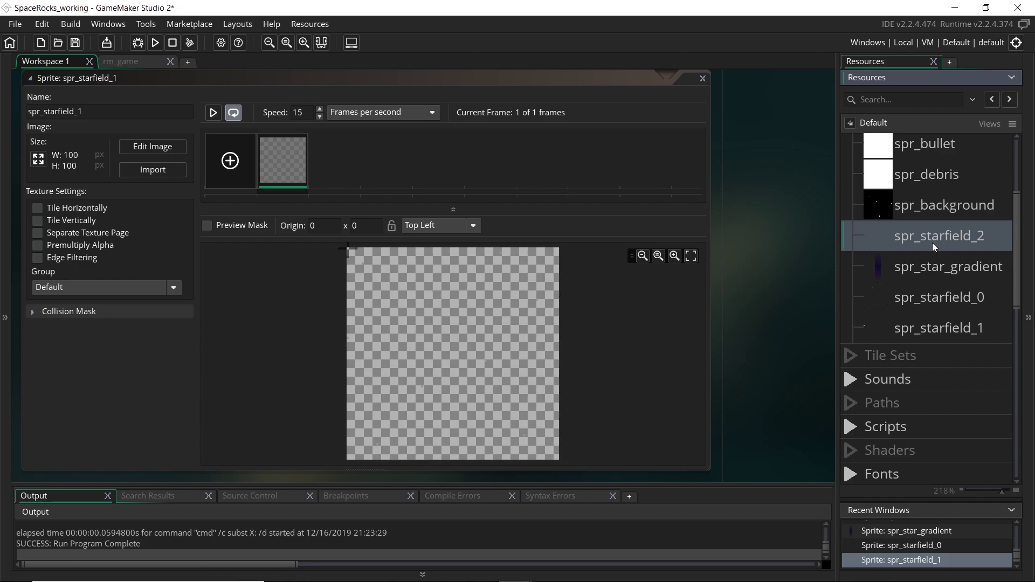
double_click(281, 174)
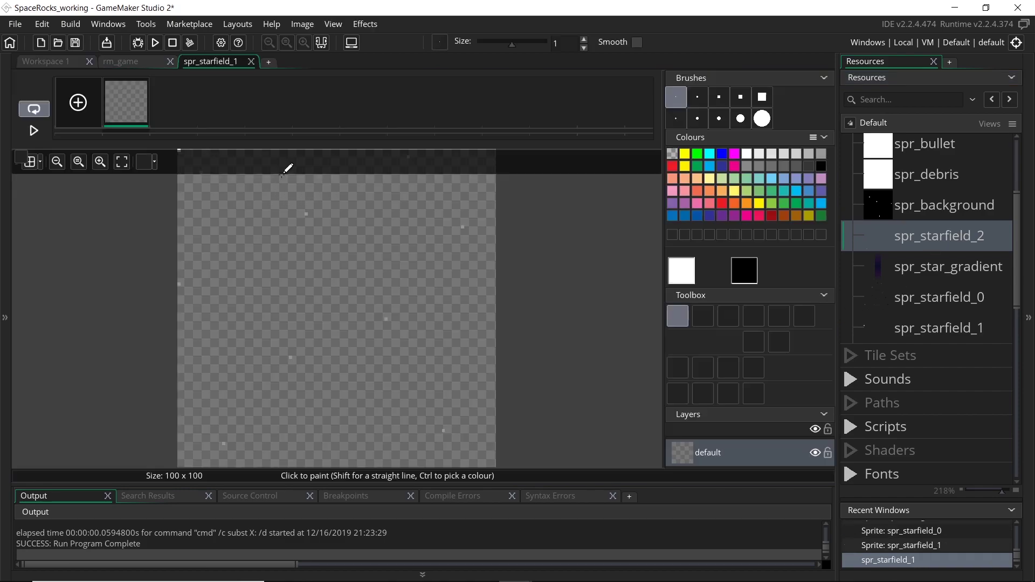
scroll(424, 307, "up", 2)
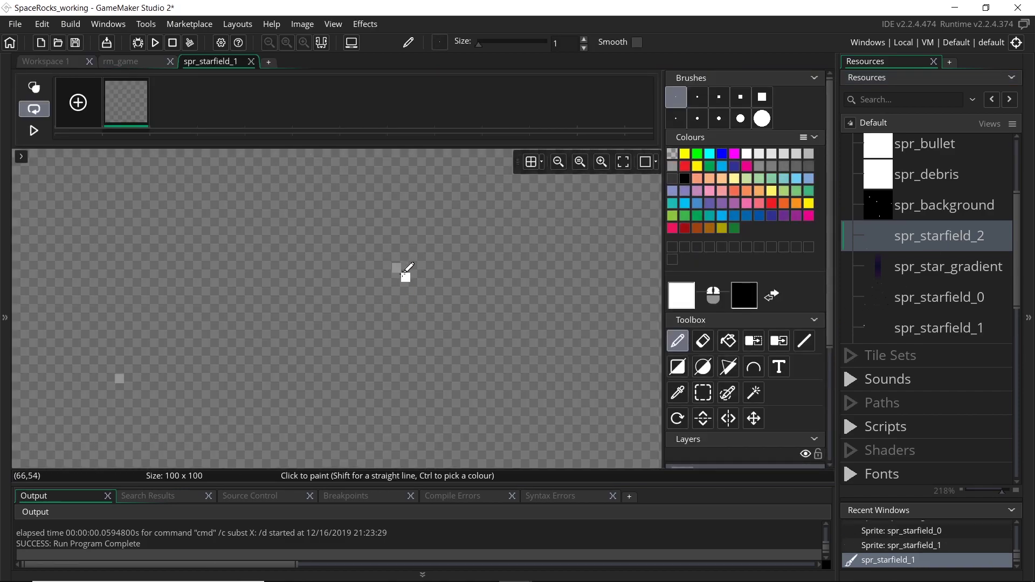
scroll(362, 283, "down", 3)
scroll(346, 259, "down", 2)
scroll(354, 245, "up", 2)
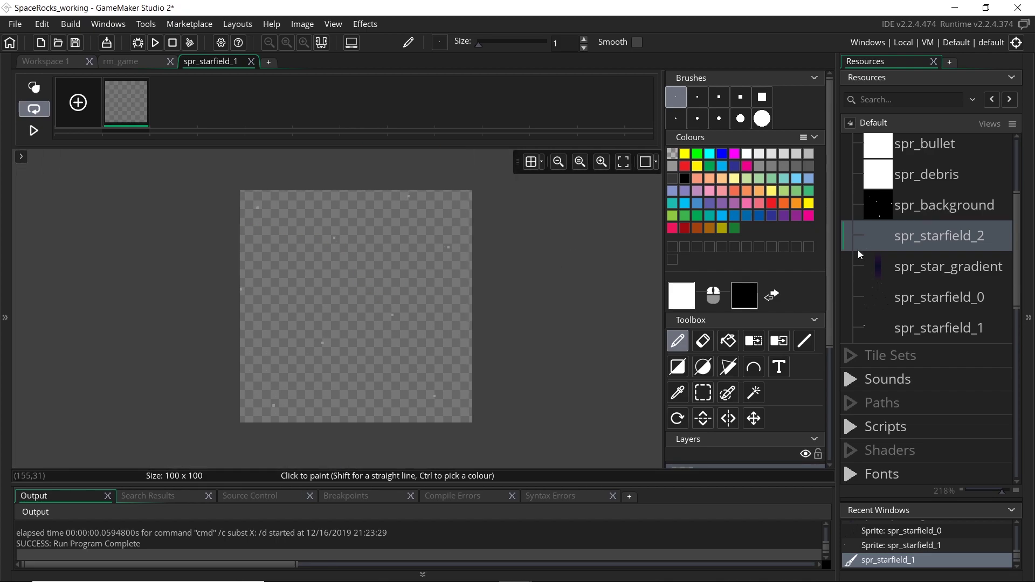
- Move spr_star_gradient above spr_starfield_2, then preview spr_starfield_0 and spr_star_gradient
left_click_drag(900, 259, 919, 232)
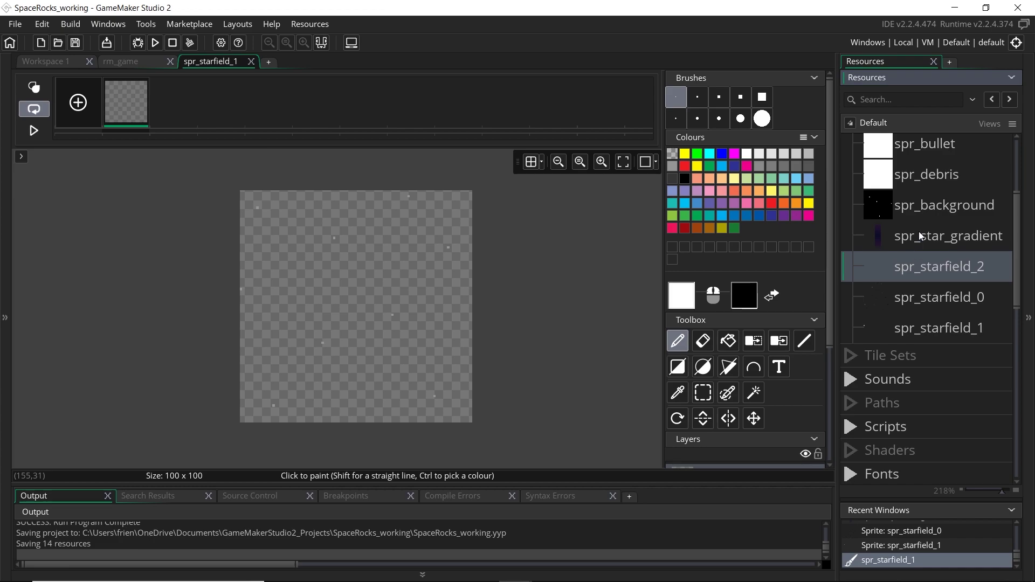
double_click(926, 302)
left_click(924, 332)
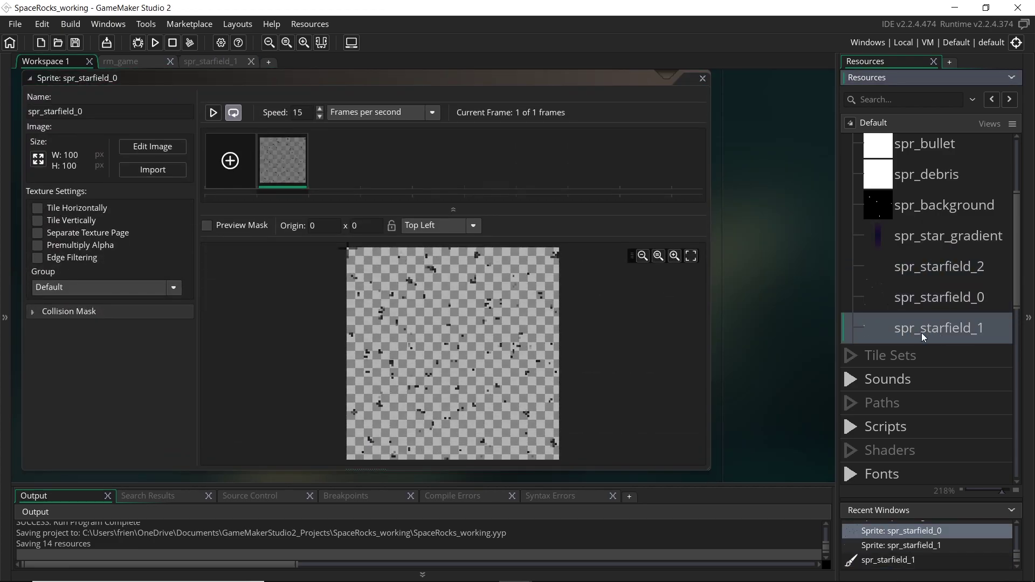
double_click(921, 234)
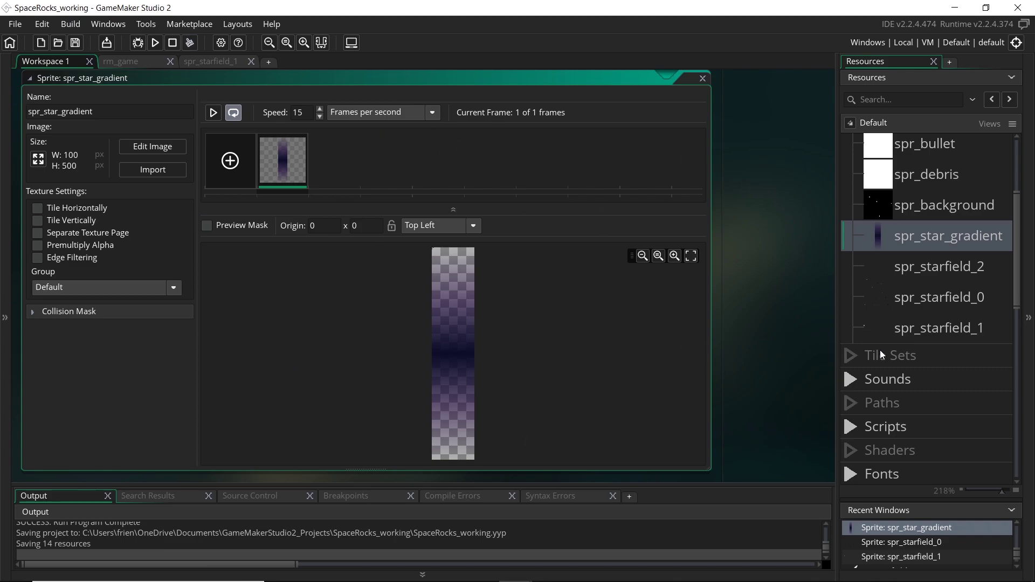
scroll(963, 314, "down", 3)
scroll(954, 276, "down", 6)
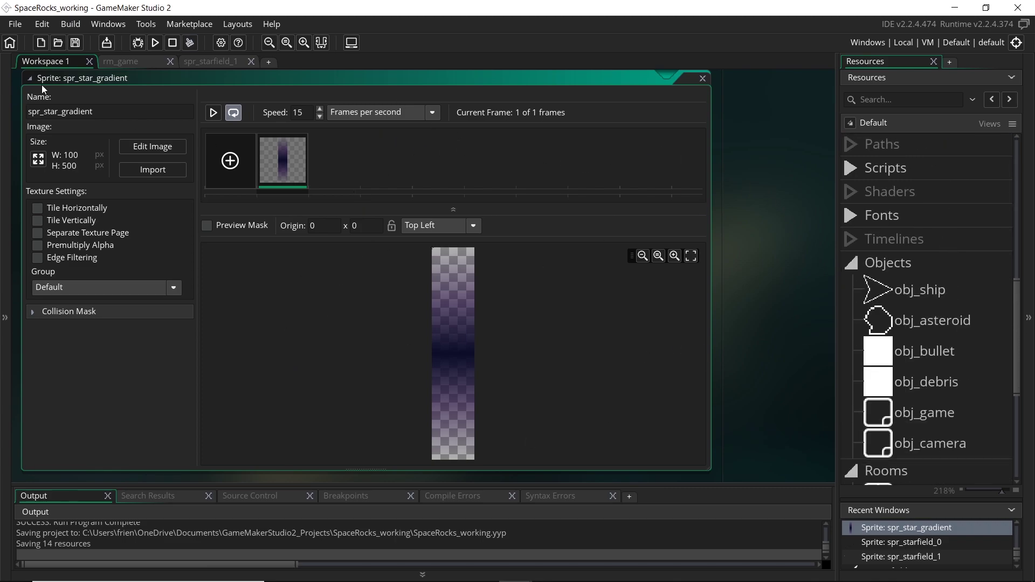
- Switch to the rm_game room and close the spr_starfield_1 image editor
left_click(146, 61)
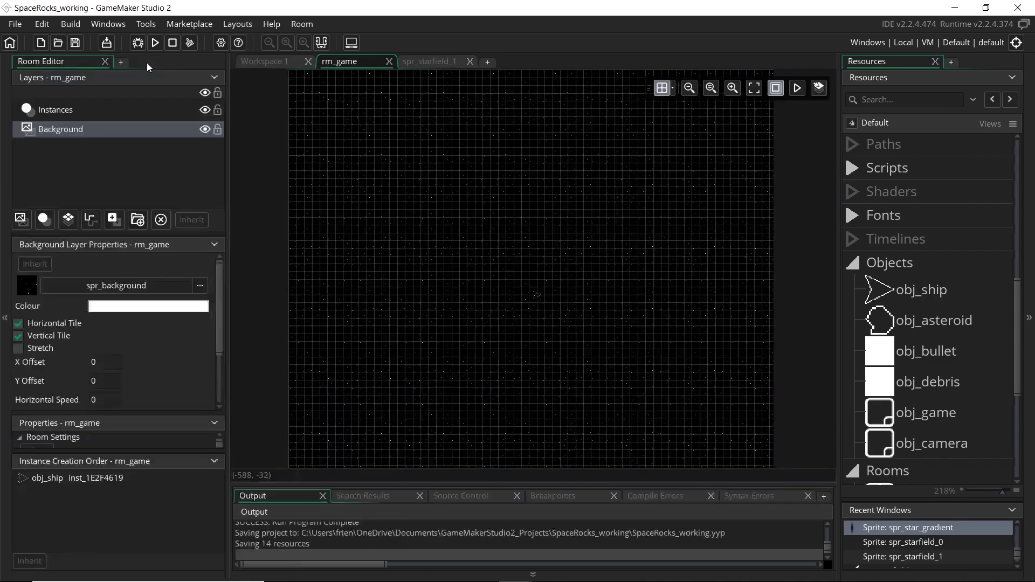
left_click(470, 61)
left_click(63, 147)
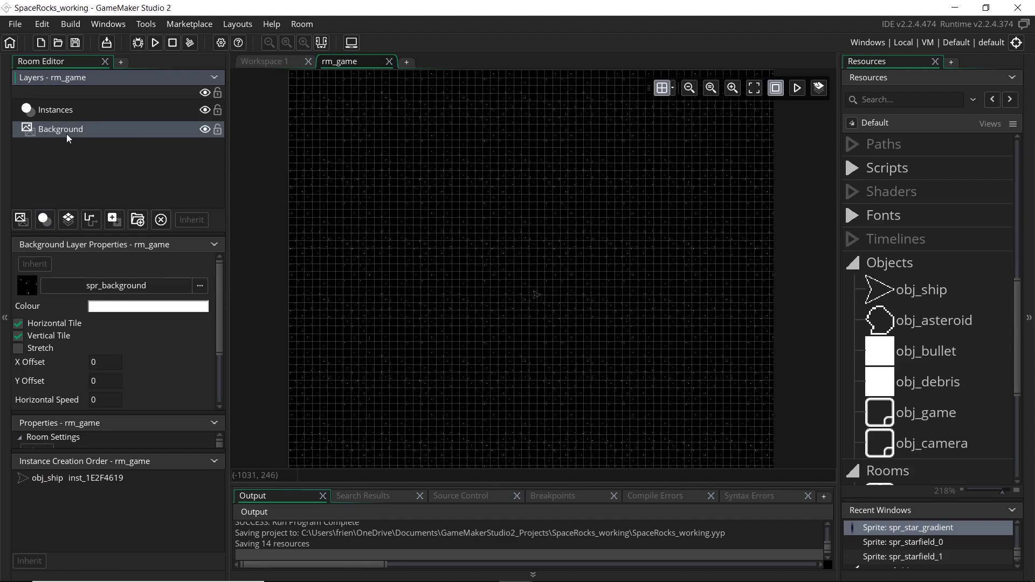
- Set the Background layer to no sprite and black colour, then add a background layer
left_click(125, 287)
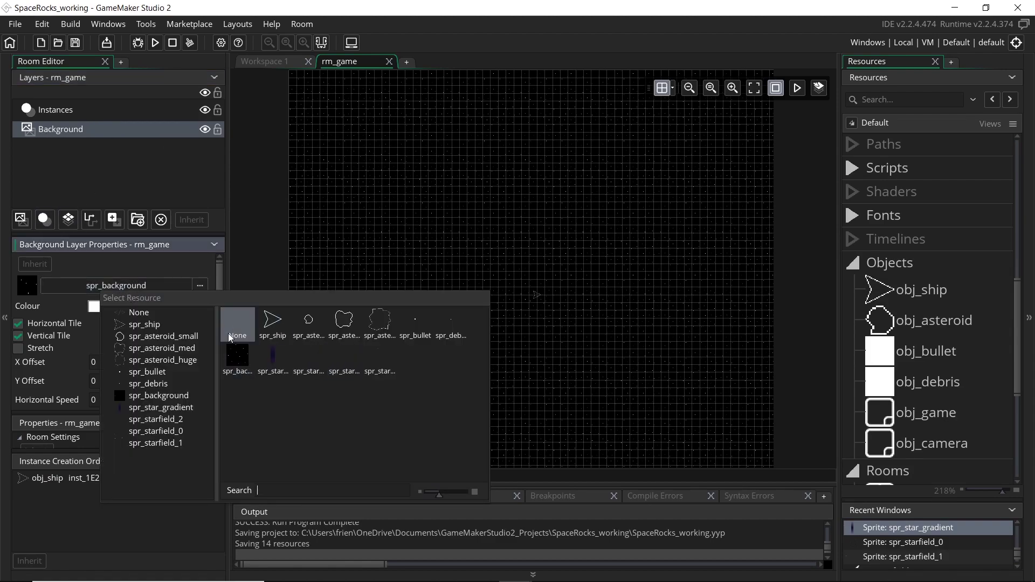
left_click(231, 335)
left_click(149, 306)
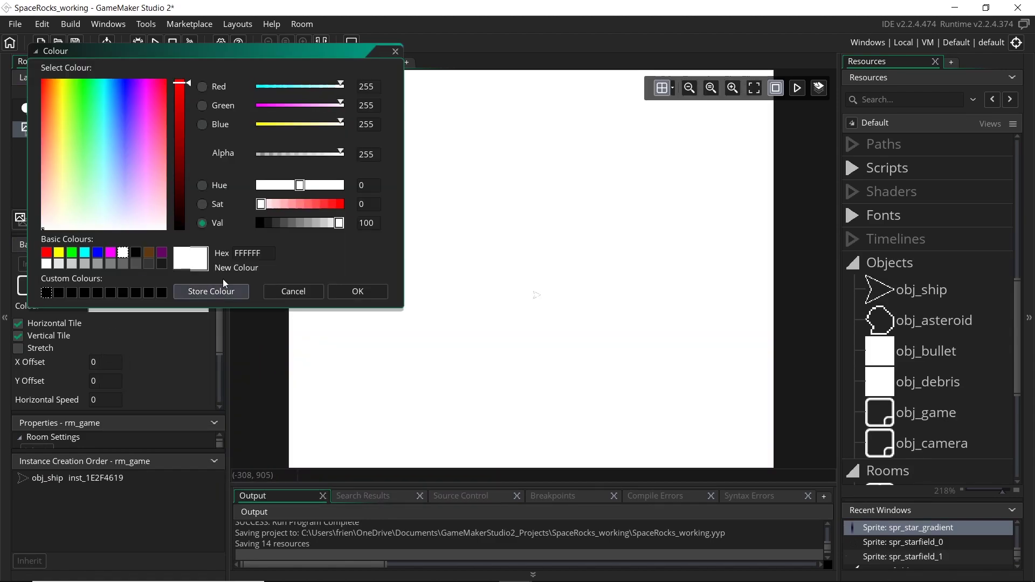
left_click(261, 223)
left_click(361, 290)
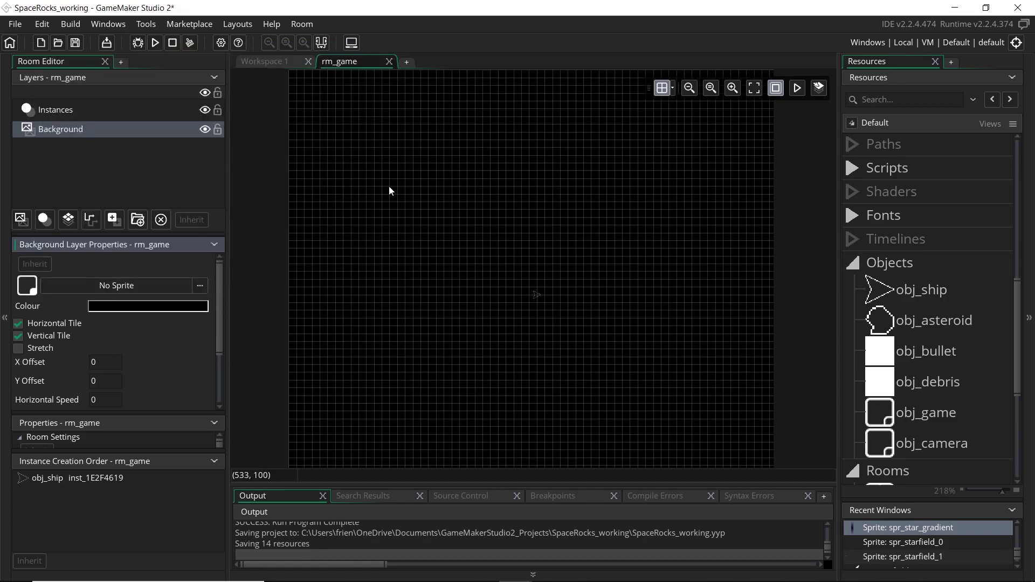
middle_click_drag(391, 191, 471, 270)
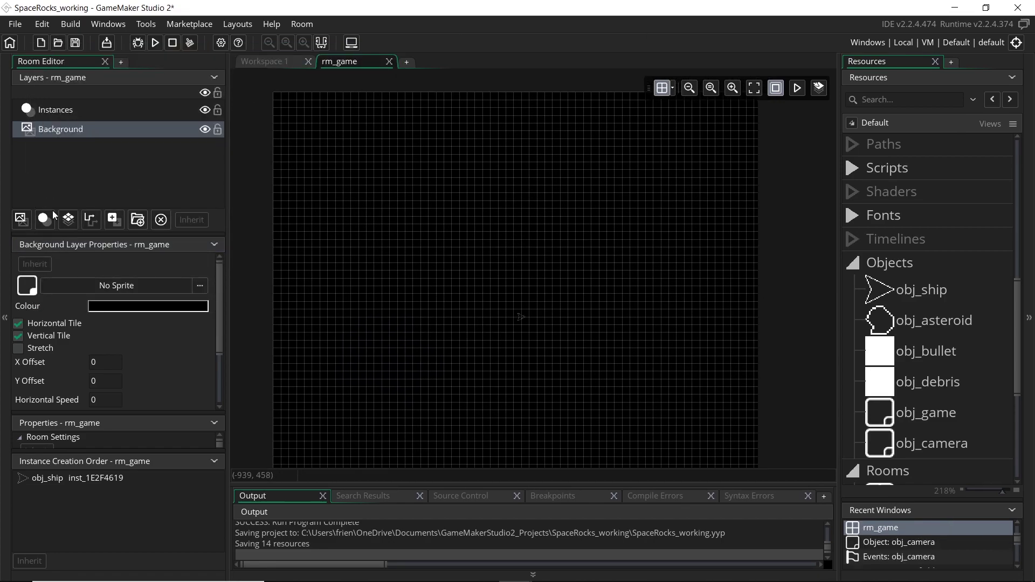
left_click(21, 219)
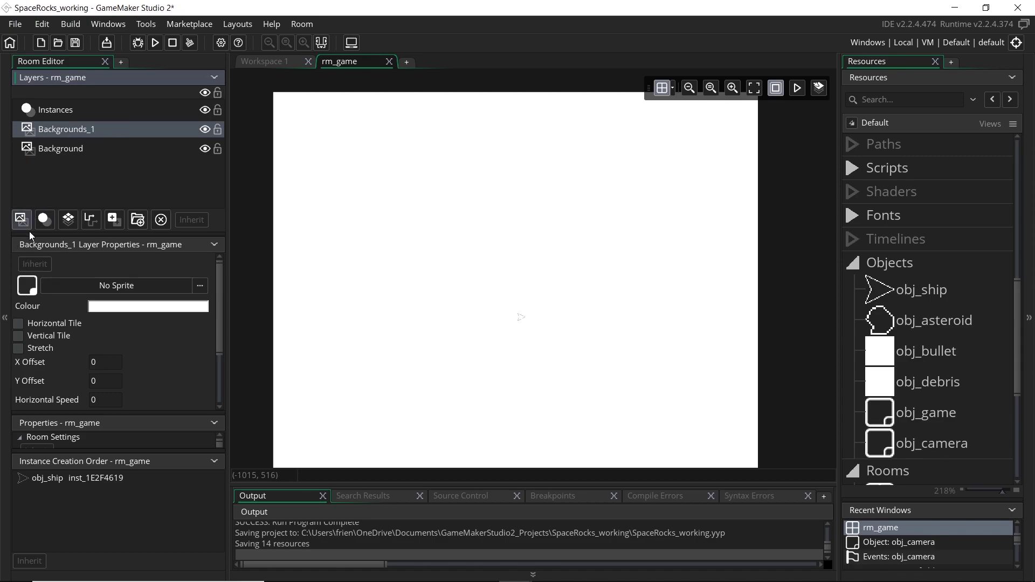
- Rename the Backgrounds_1 layer to Parallax_0
right_click(67, 128)
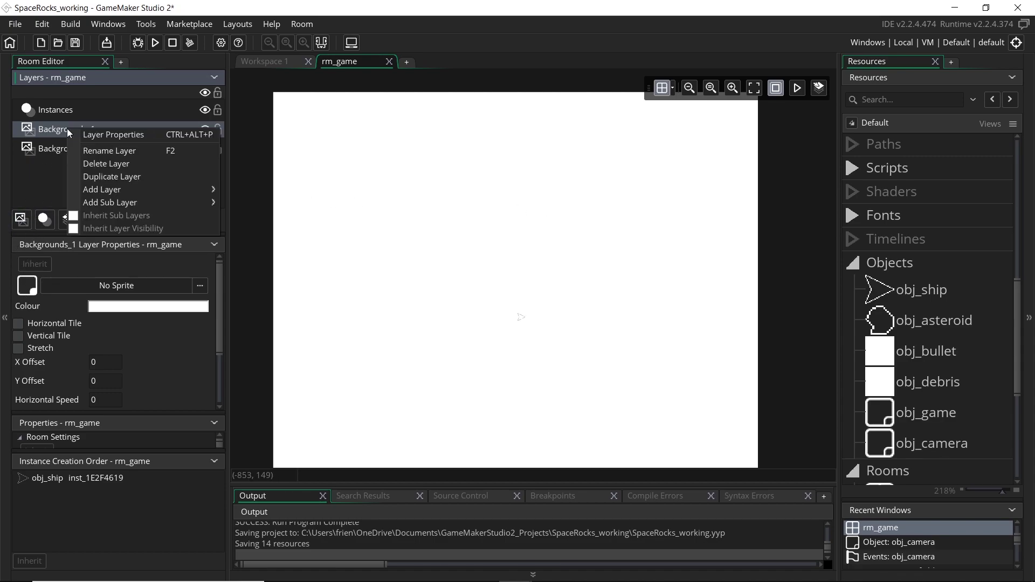
left_click(124, 151)
type("Parall")
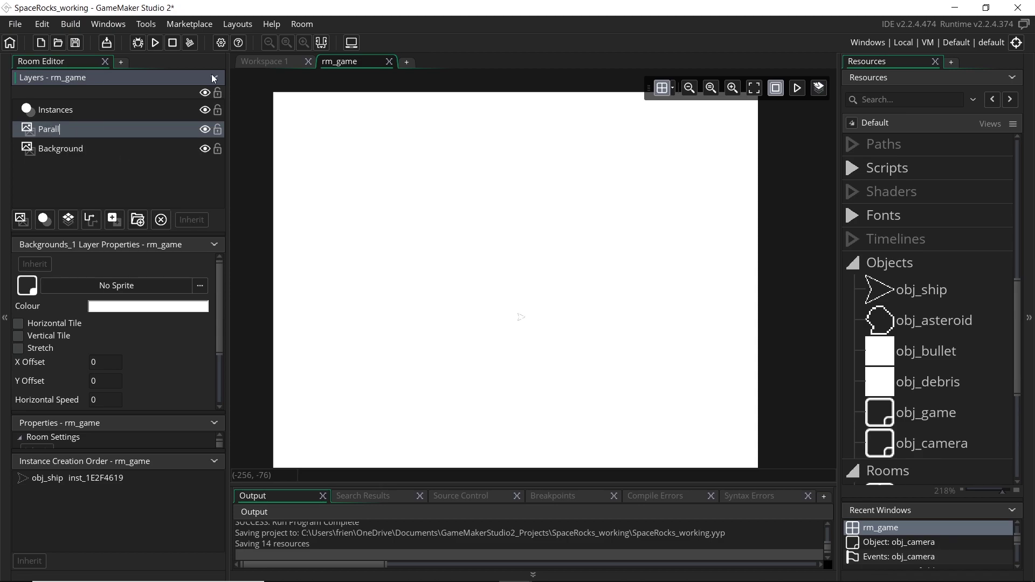
type("ax_0")
key("Return")
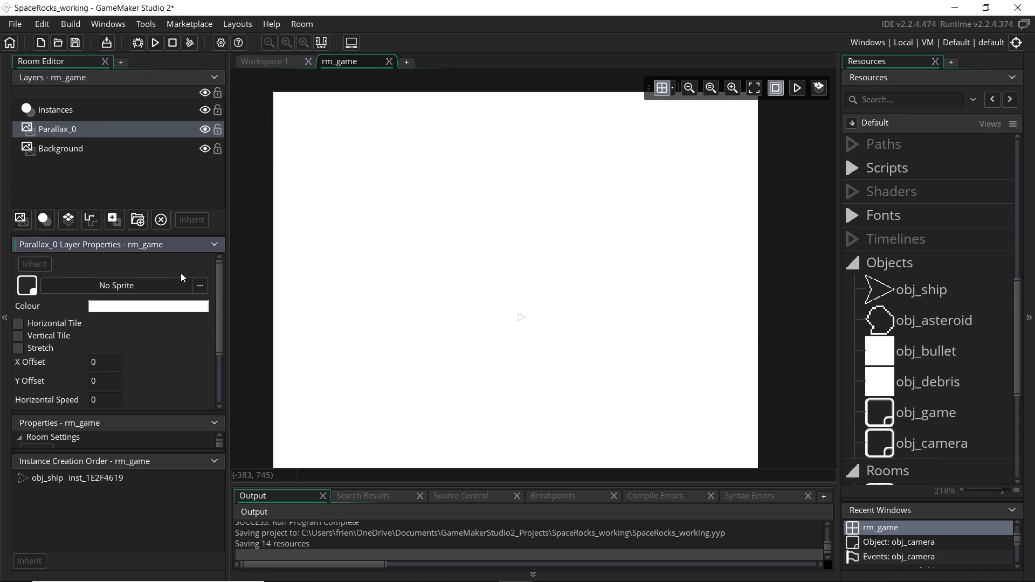
- Assign spr_starfield_0 as the Parallax_0 layer's sprite
left_click(161, 286)
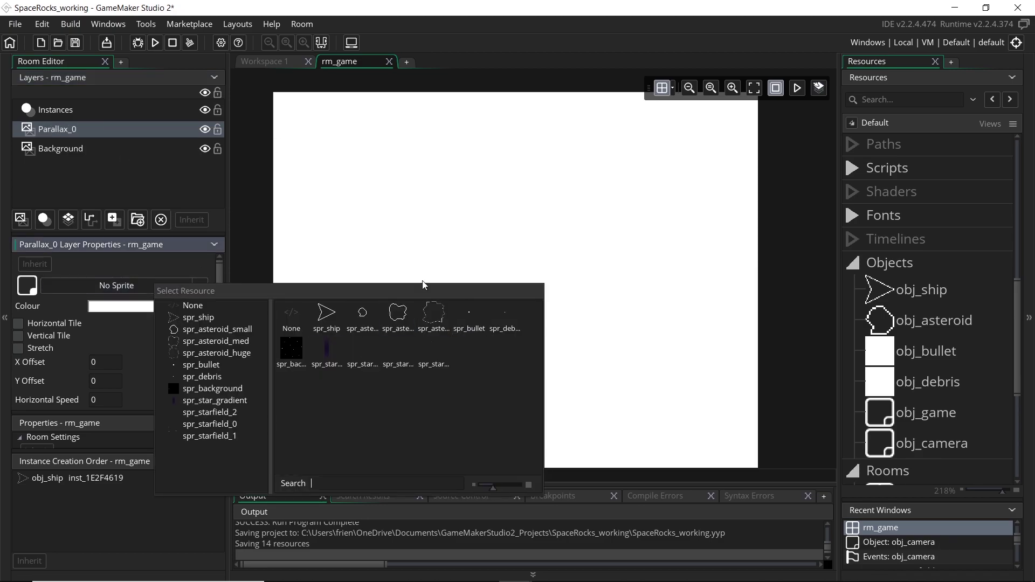
left_click(399, 356)
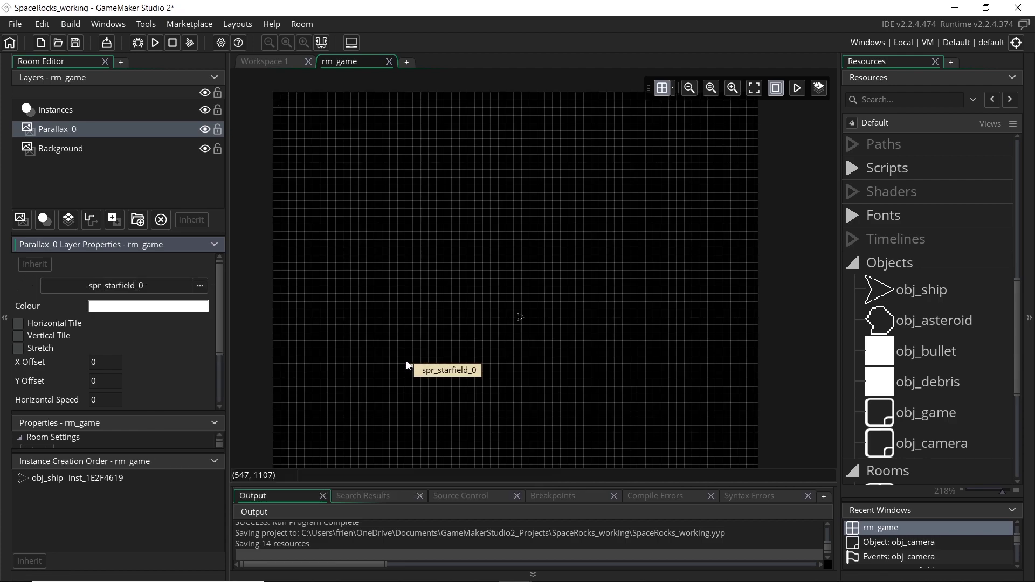
middle_click_drag(621, 312, 632, 173)
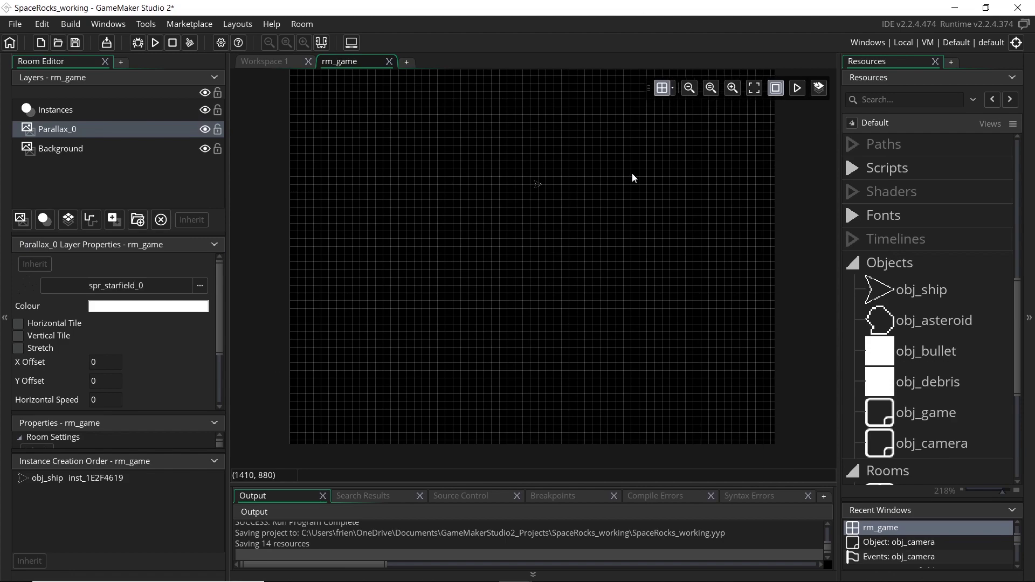
middle_click_drag(389, 342, 548, 359)
middle_click_drag(766, 391, 696, 354)
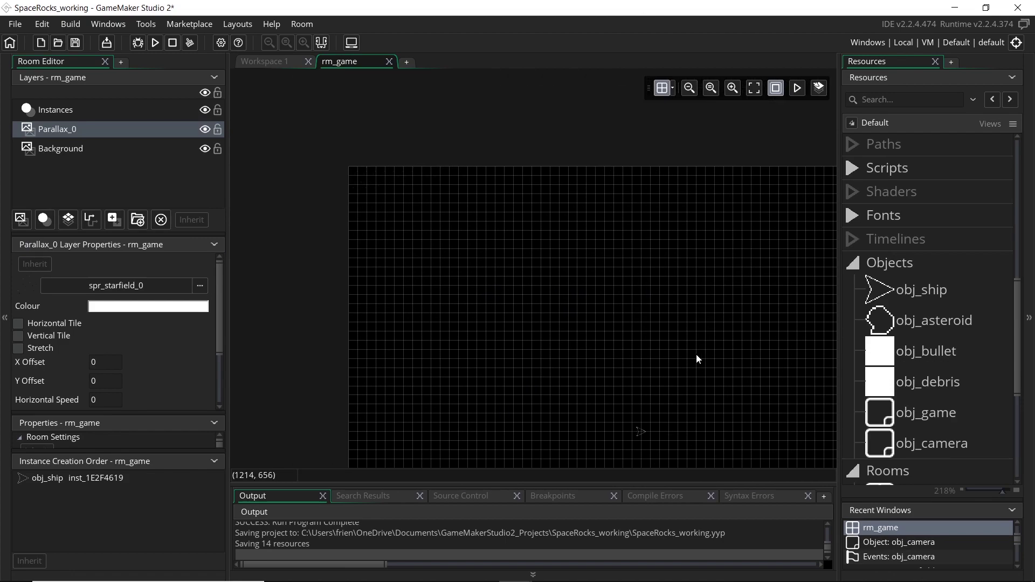
middle_click_drag(360, 189, 334, 147)
scroll(356, 168, "up", 3)
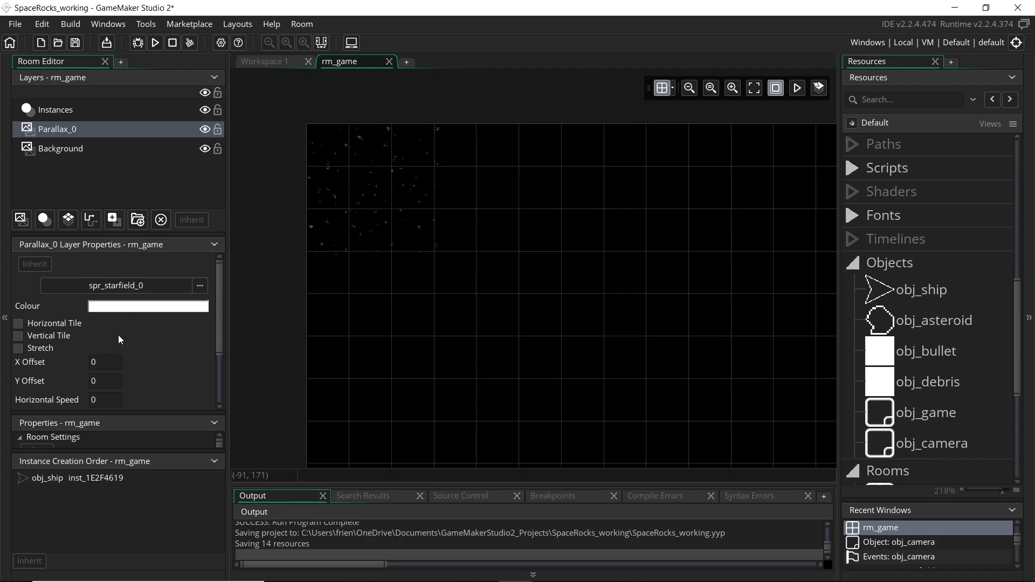
- Tile the spr_starfield_0 image horizontally and vertically across the room
left_click(53, 323)
left_click(54, 332)
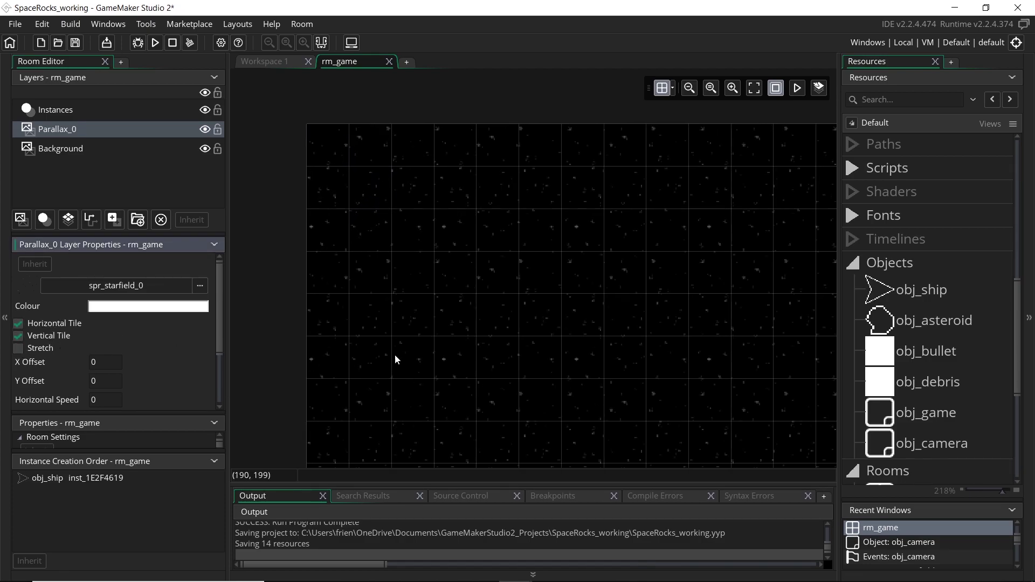
scroll(64, 347, "down", 3)
scroll(571, 377, "down", 3)
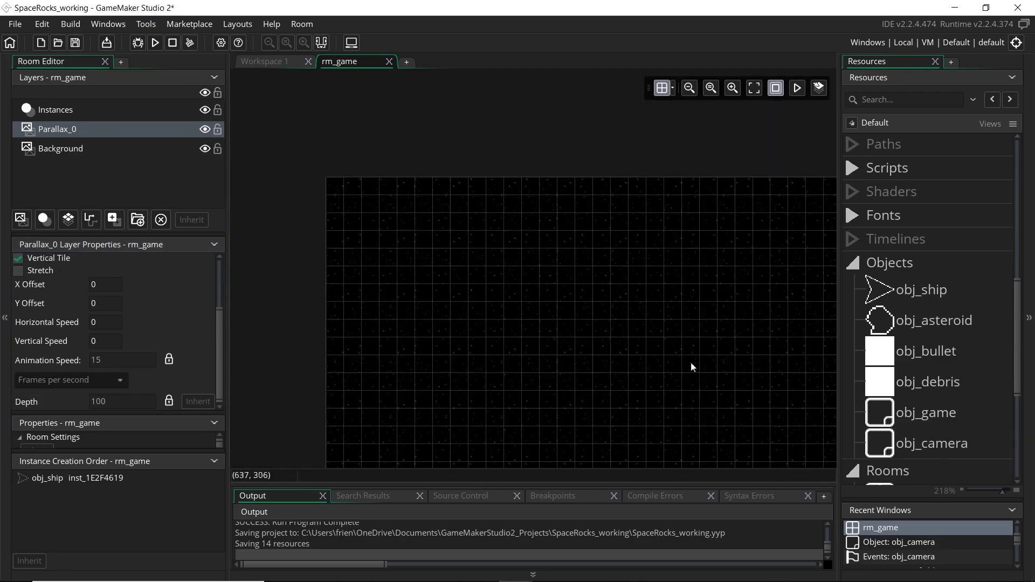
middle_click_drag(572, 378, 318, 137)
scroll(476, 228, "up", 3)
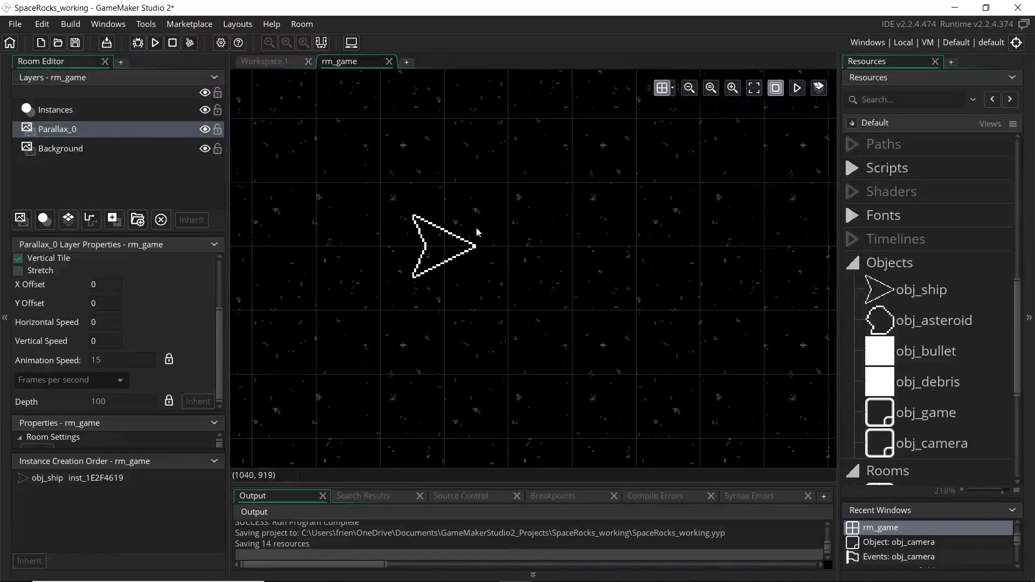
scroll(538, 239, "up", 2)
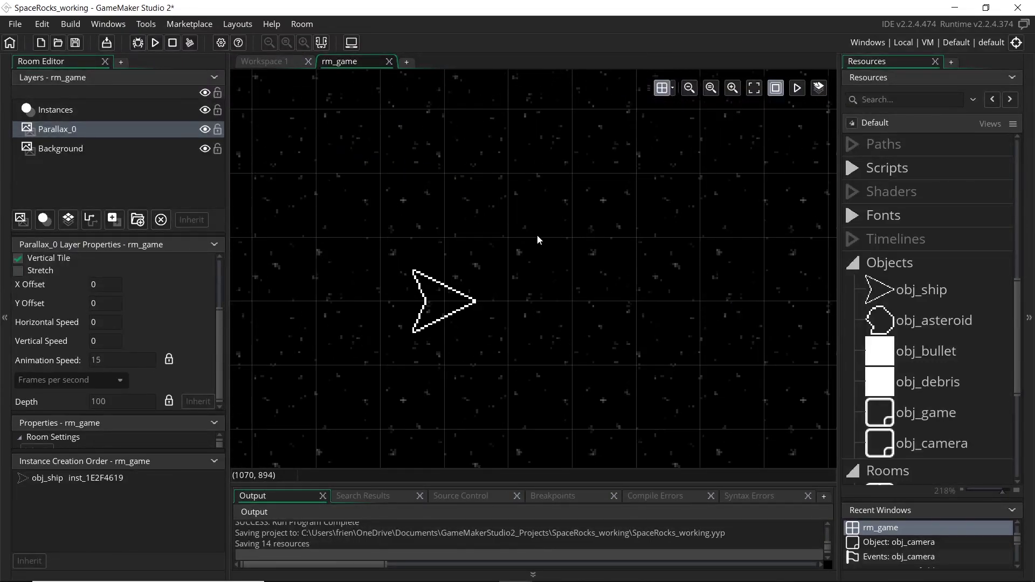
scroll(493, 260, "up", 2)
scroll(497, 271, "down", 3, "ctrl")
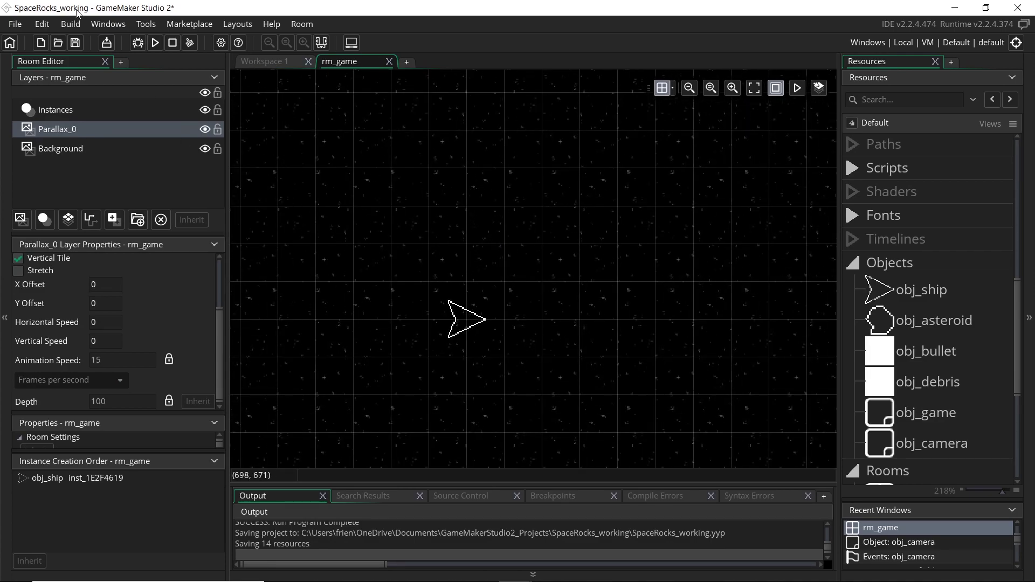
- Add a background layer and name it Parallax_1
left_click(23, 220)
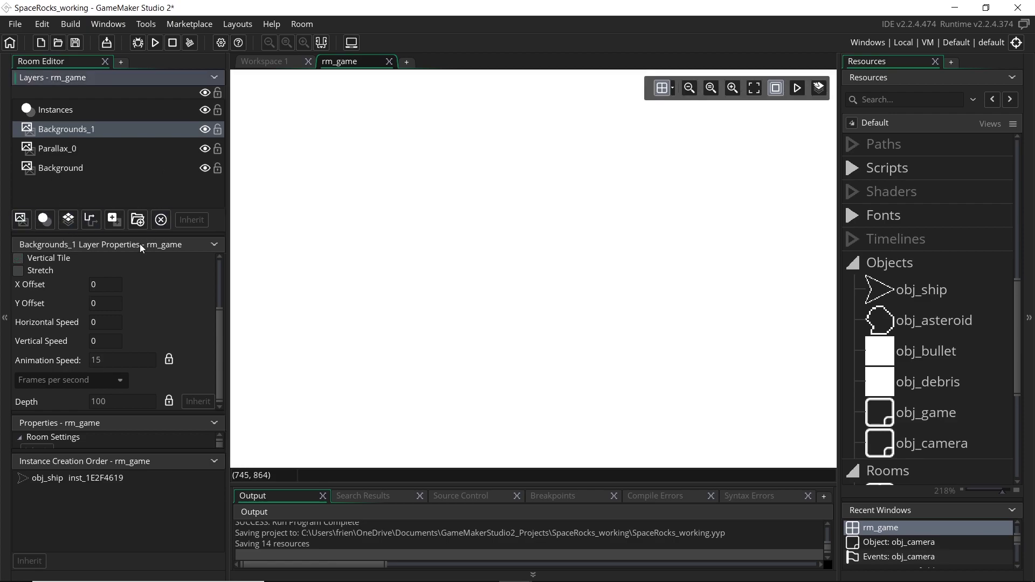
type("Parallax_1")
key("Return")
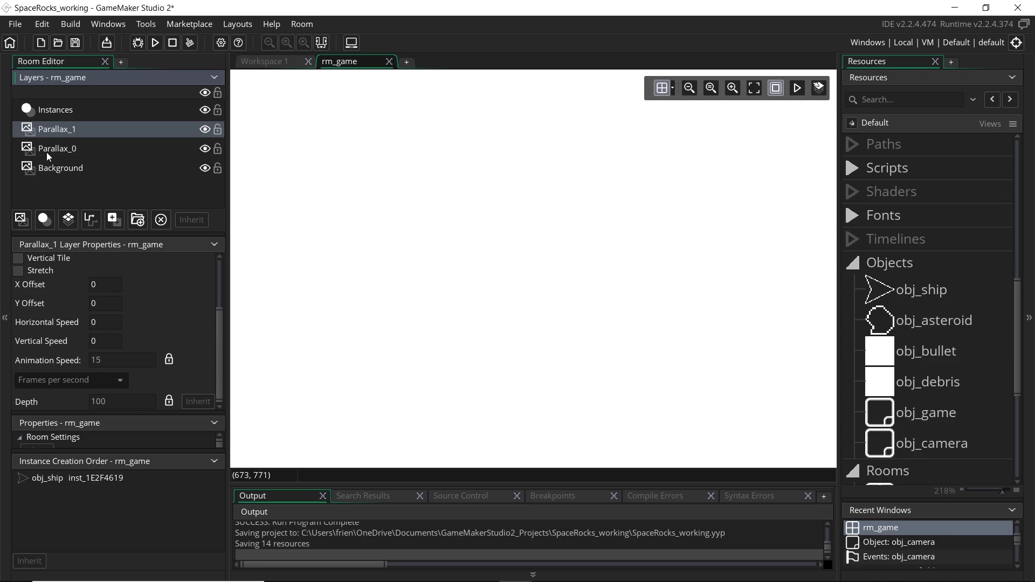
- Fill Parallax_1 with spr_starfield_1, tiled horizontally and vertically
scroll(87, 332, "up", 5)
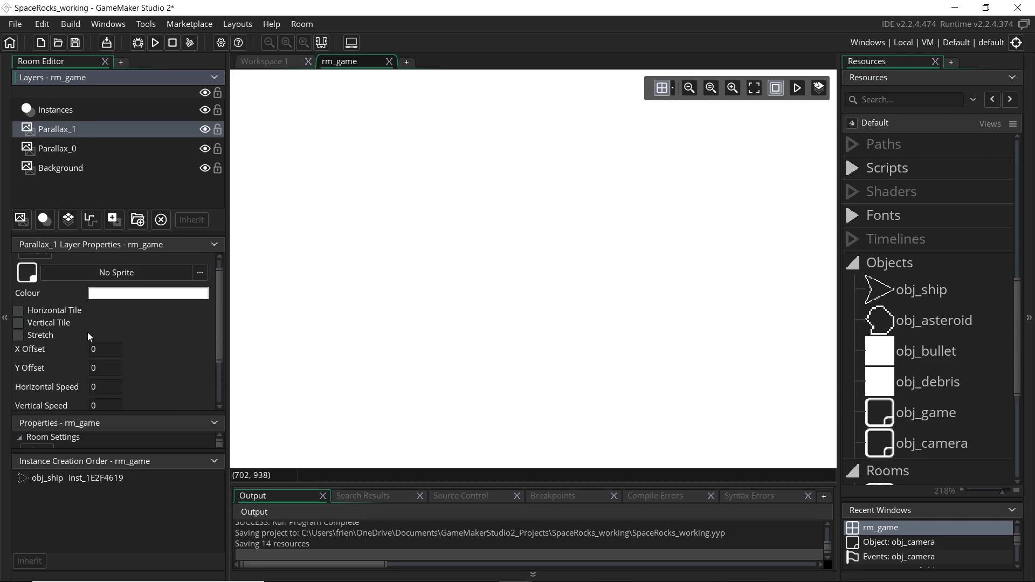
left_click(145, 283)
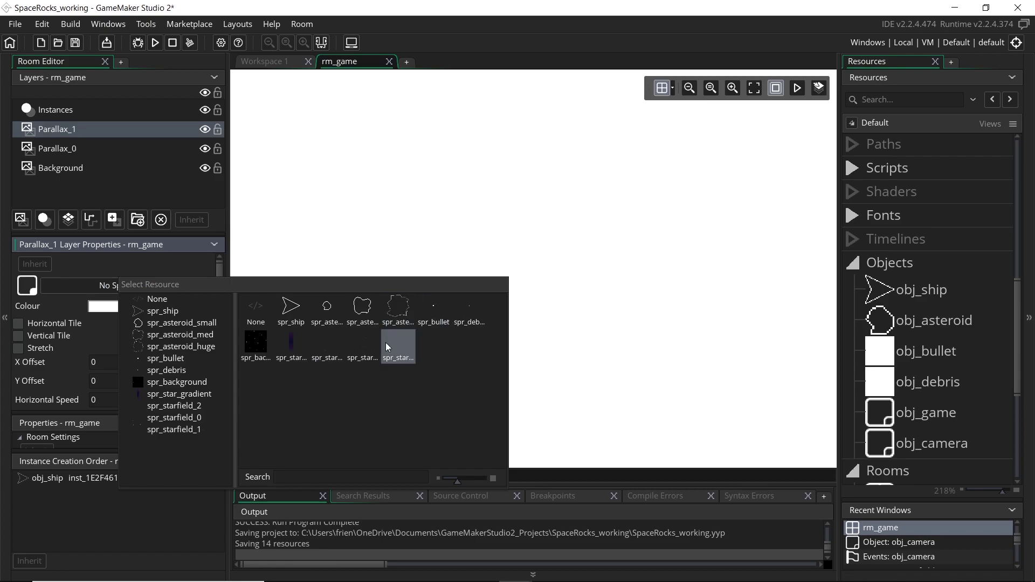
left_click(413, 356)
left_click(17, 323)
left_click(19, 335)
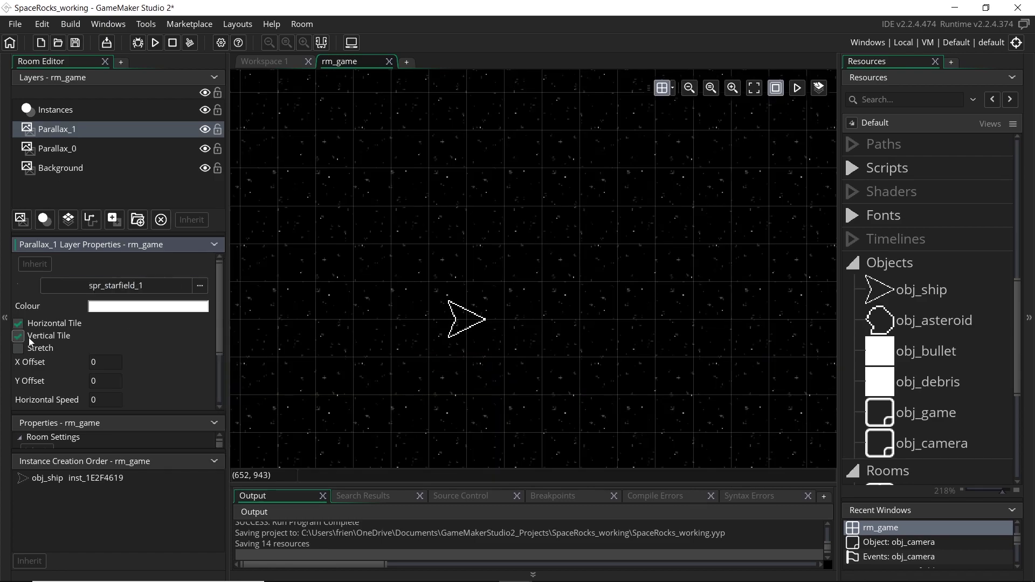
- Assign spr_starfield_2 to the new background layer
left_click(28, 221)
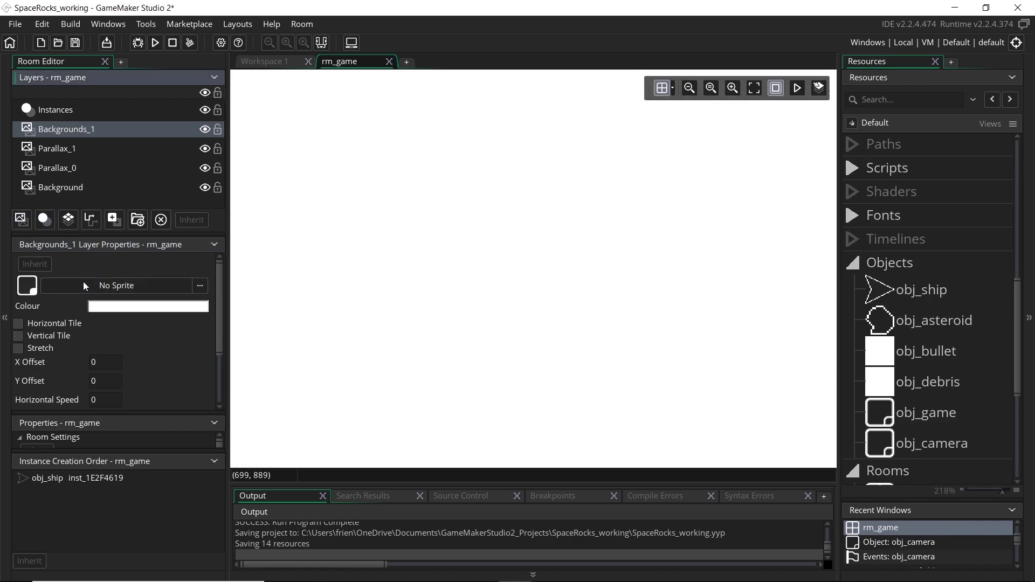
left_click(83, 283)
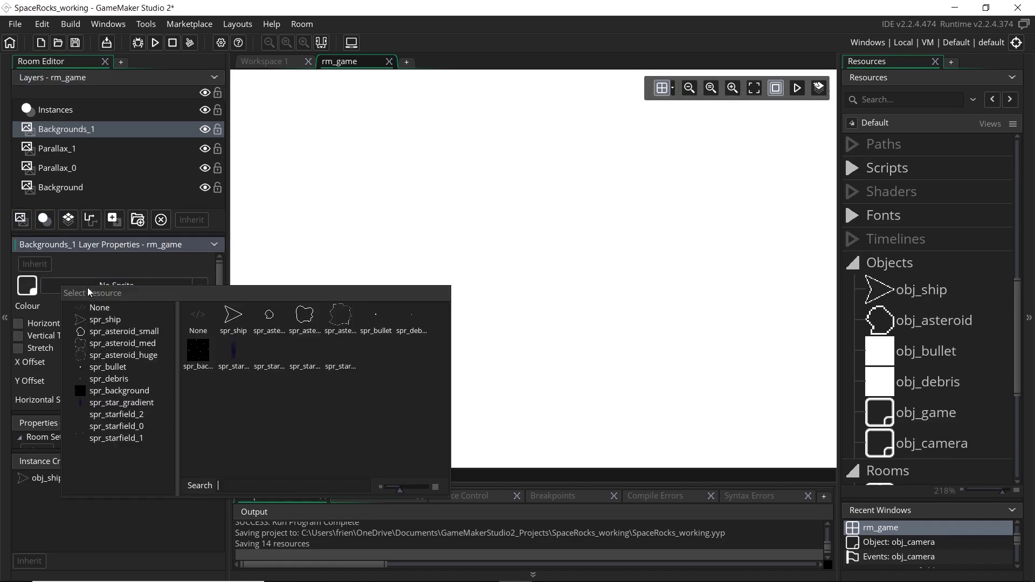
left_click(274, 367)
- Rename the layer Parallax_2 and tile it horizontally and vertically
right_click(104, 133)
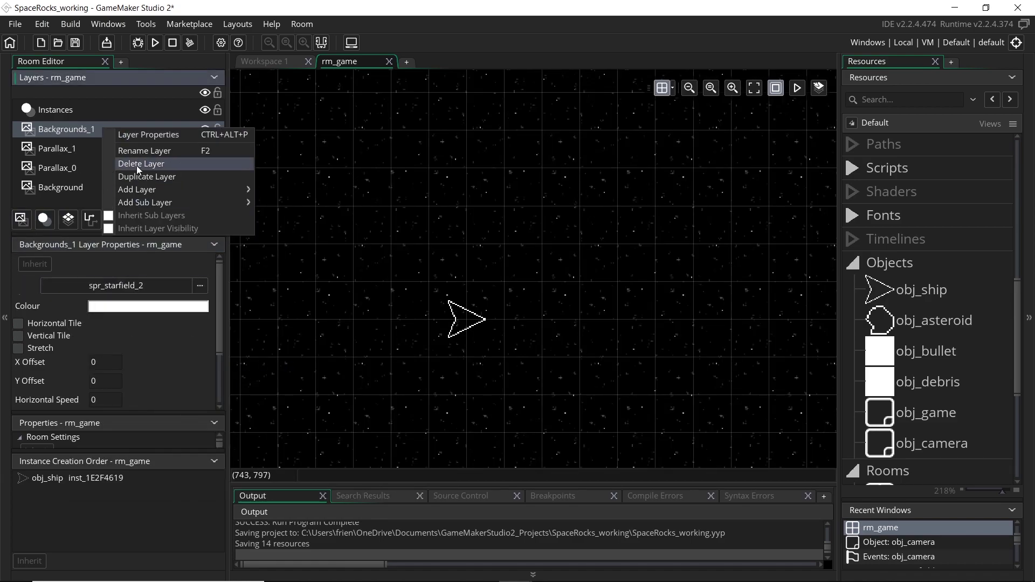
left_click(134, 154)
type("Parallax_2")
key("Return")
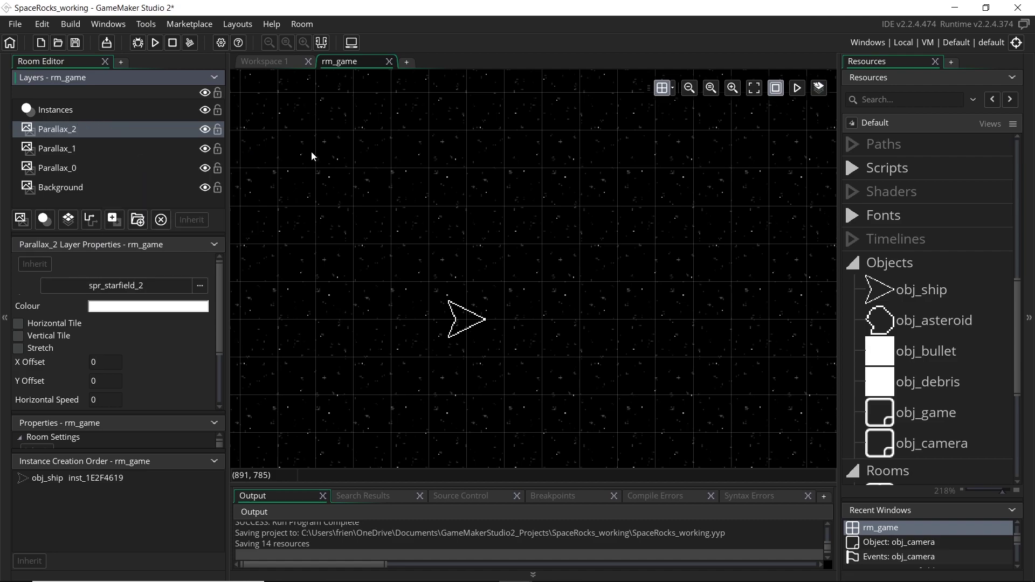
left_click(54, 323)
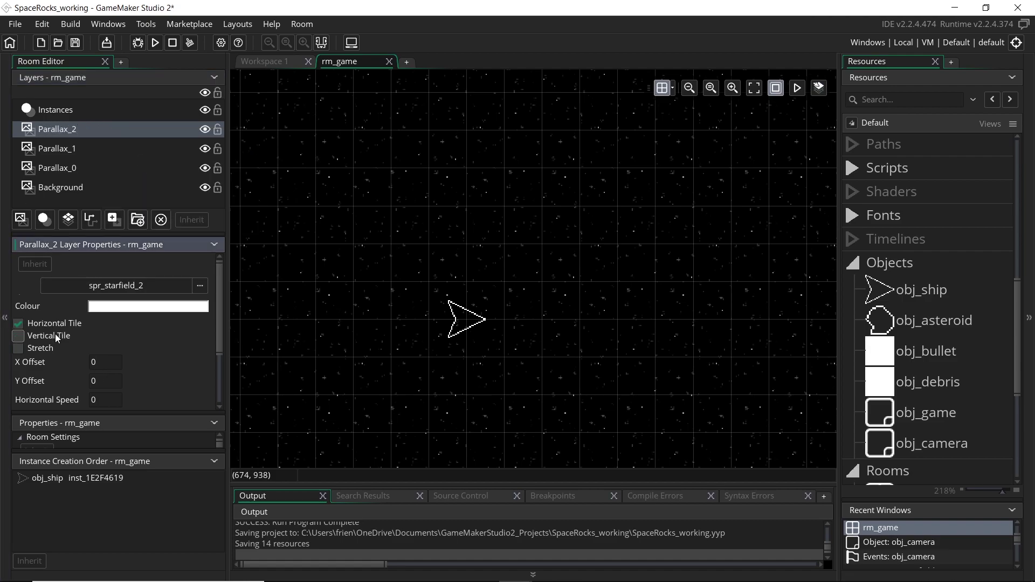
left_click(55, 334)
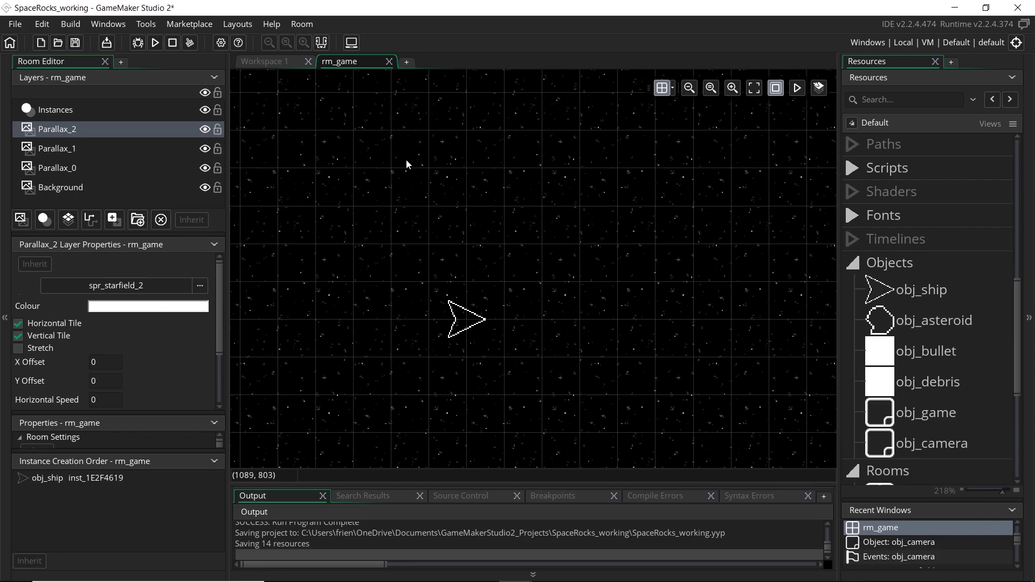
- Add a background layer showing spr_star_gradient, tiled horizontally and vertically
left_click(20, 220)
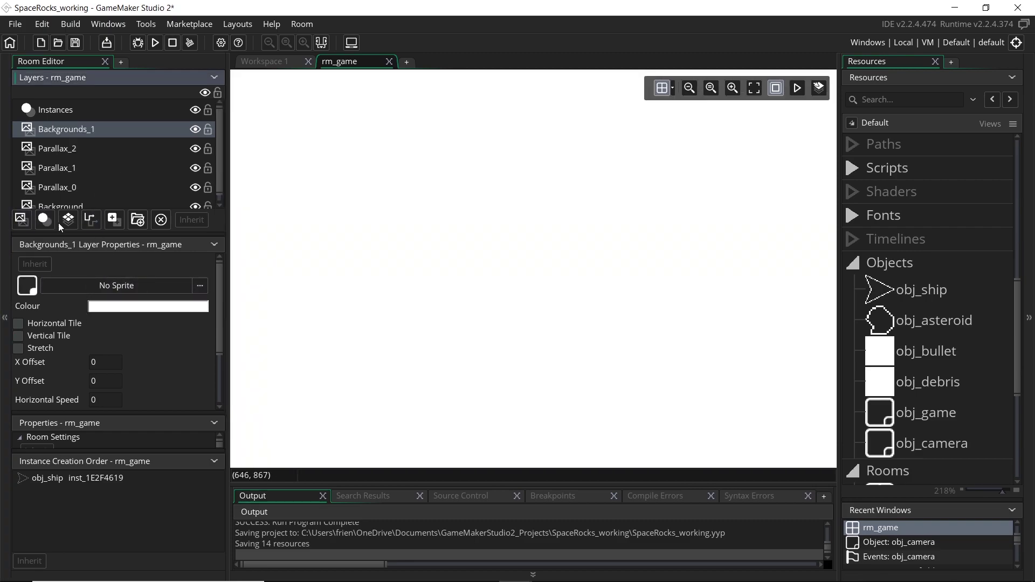
left_click(91, 277)
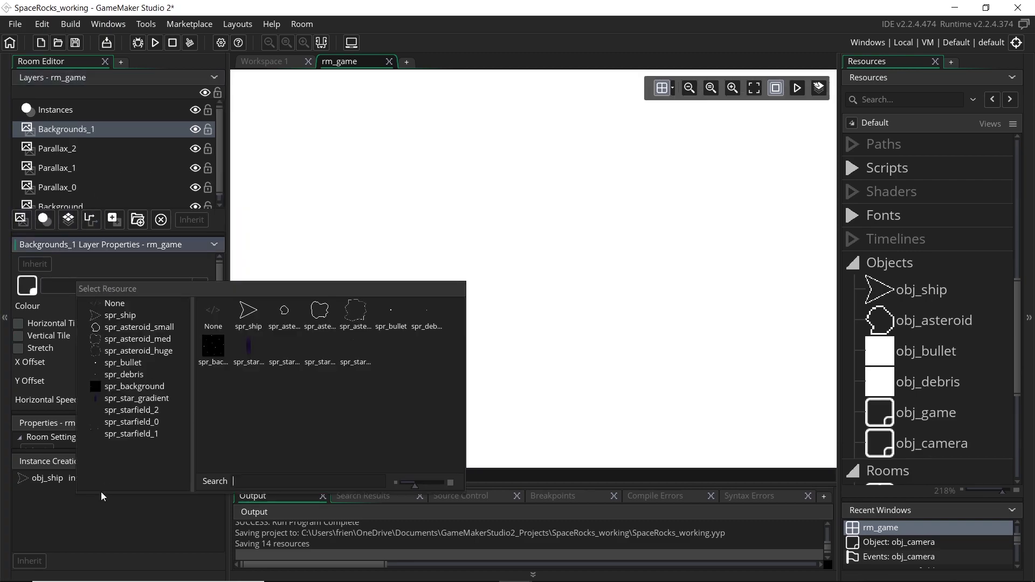
left_click(245, 357)
left_click(43, 323)
left_click(47, 335)
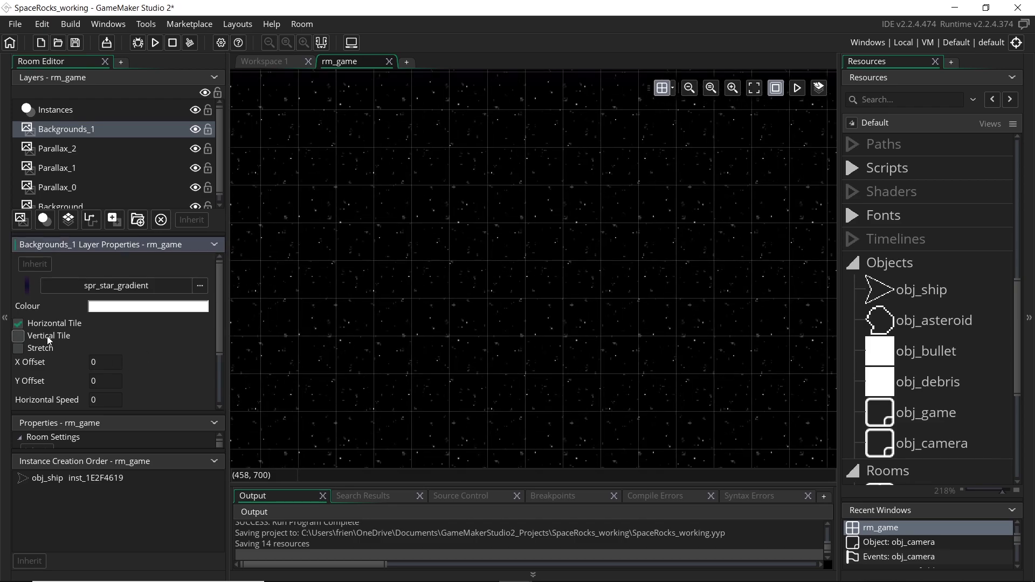
- Bring up the Colour settings of the gradient layer
scroll(461, 98, "down", 5)
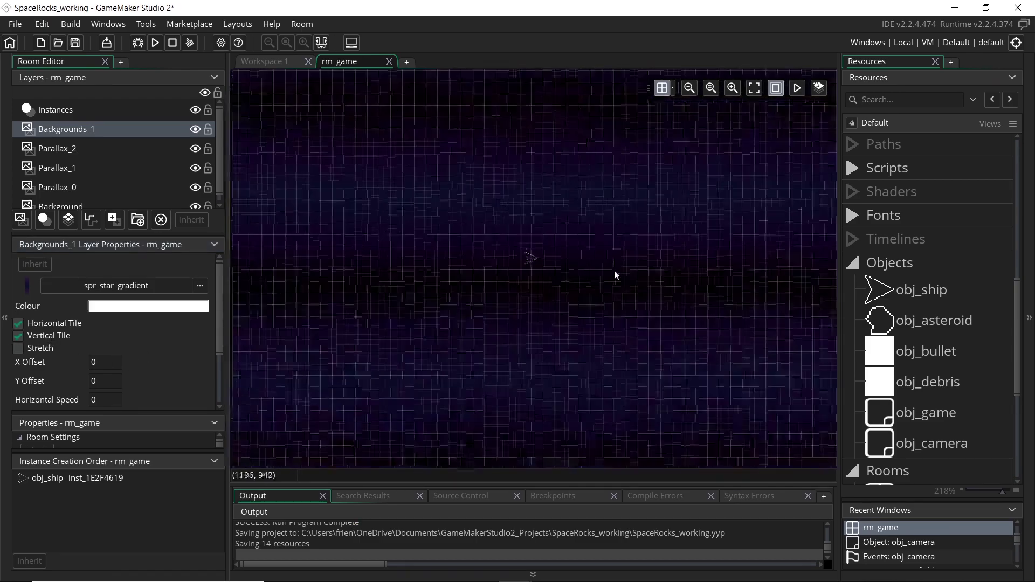
scroll(527, 241, "down", 2)
scroll(522, 209, "up", 8)
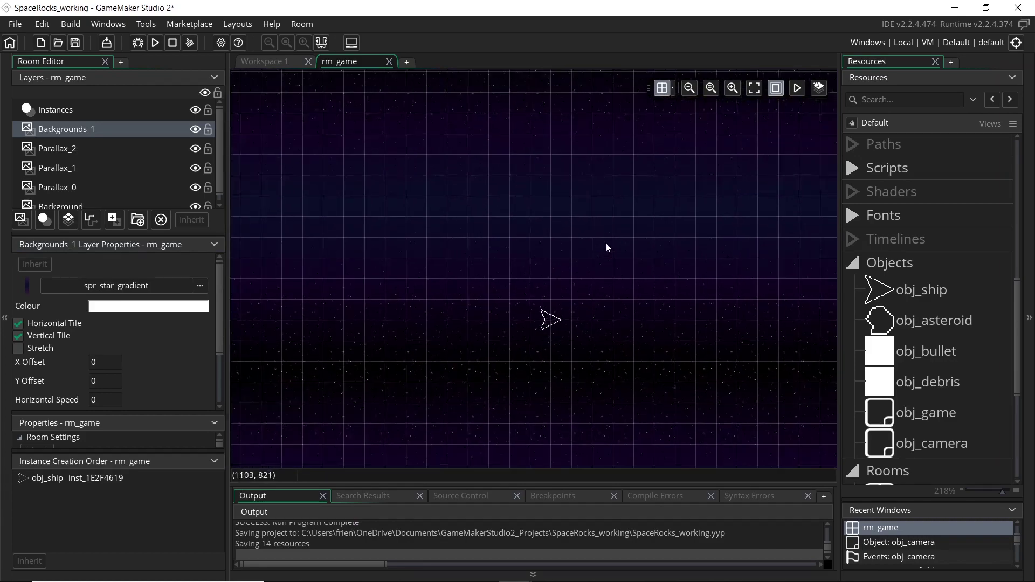
scroll(541, 215, "down", 2)
scroll(556, 243, "up", 3)
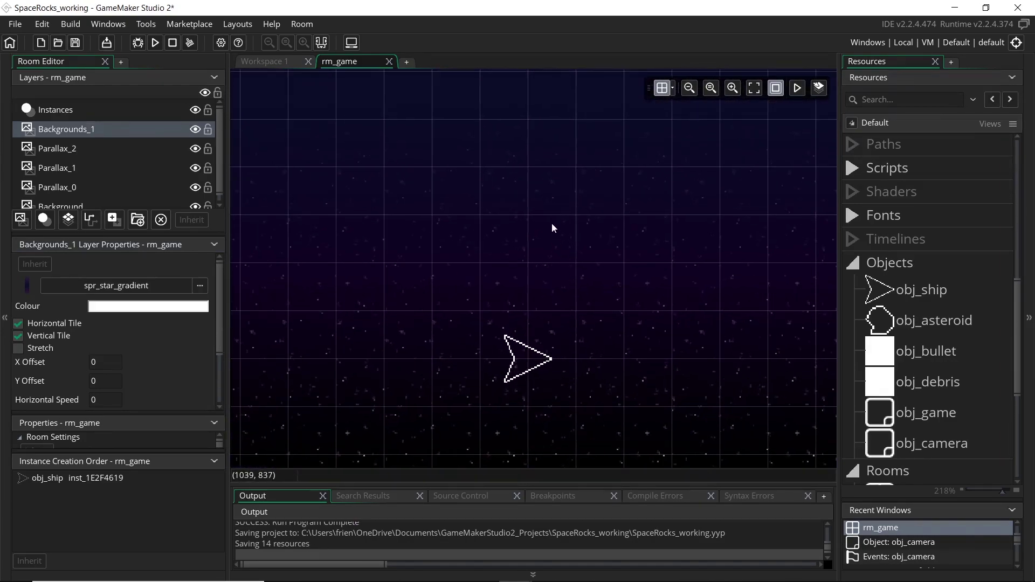
scroll(554, 223, "down", 1)
scroll(553, 222, "down", 2)
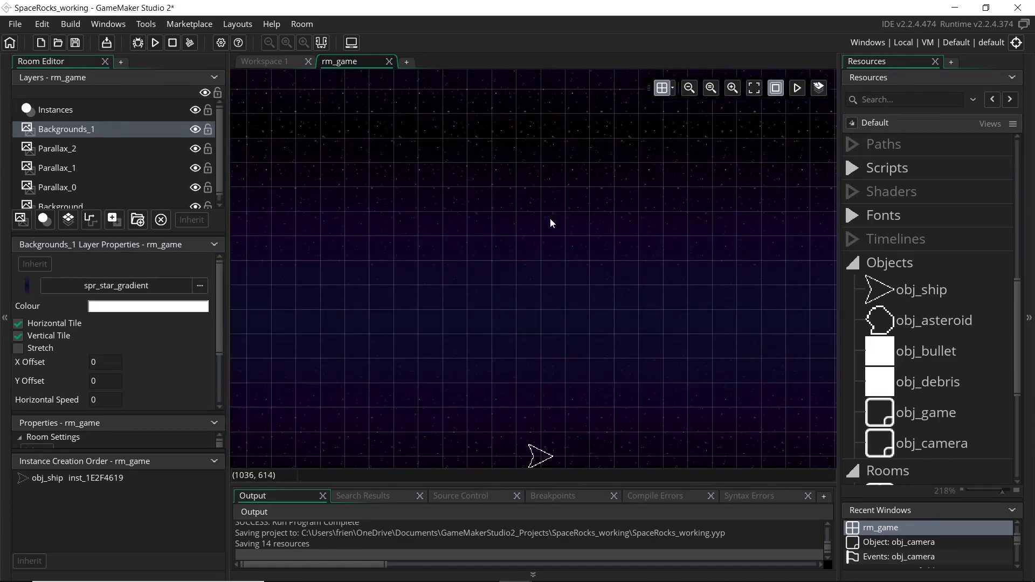
left_click(106, 307)
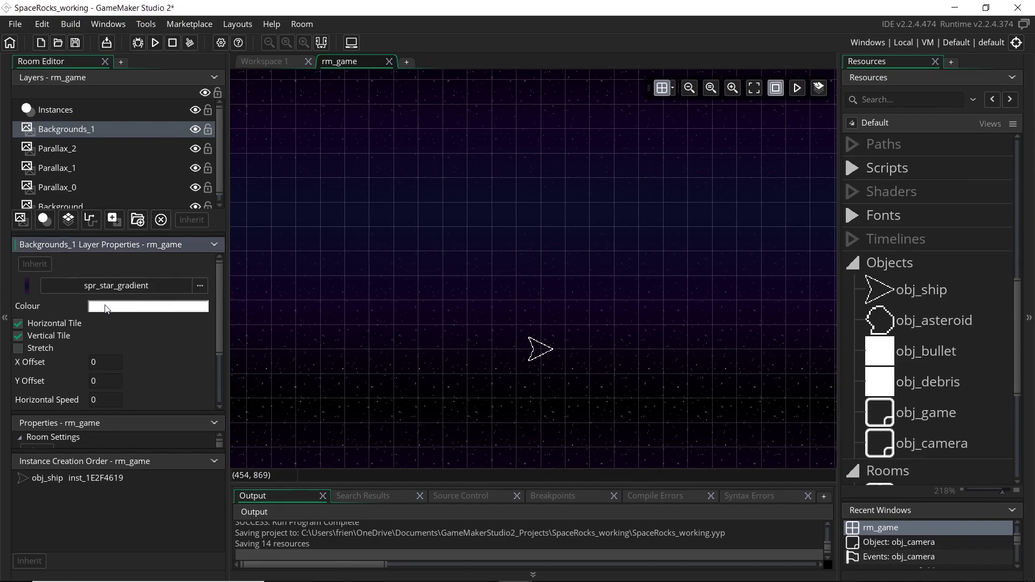
- Set the gradient layer's colour to white FFFFFF at alpha 138 and apply it
left_click_drag(164, 57, 556, 159)
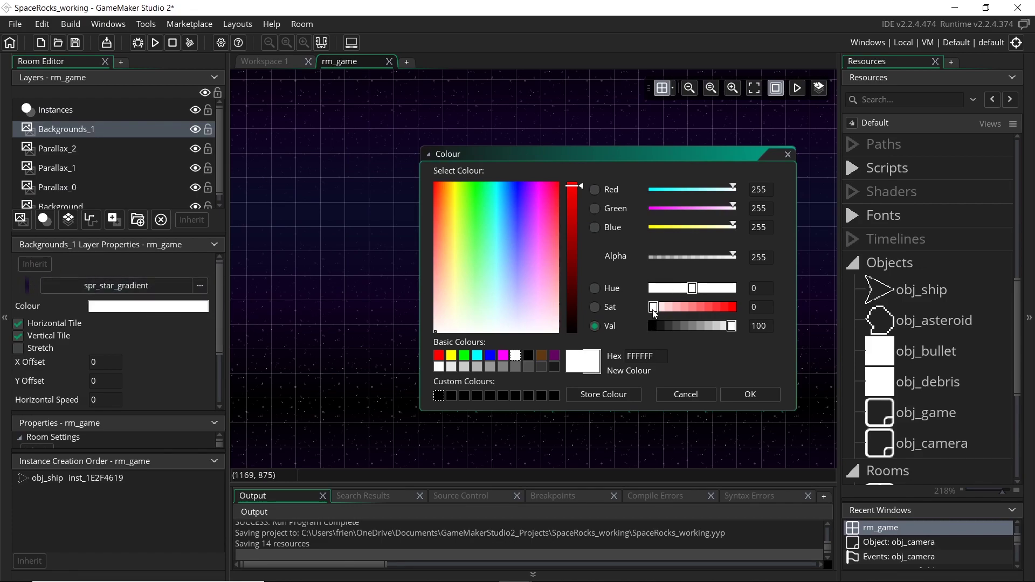
mouse_move(653, 307)
left_mouse_down()
mouse_move(704, 310)
mouse_move(653, 309)
left_mouse_up()
left_click_drag(735, 259, 696, 260)
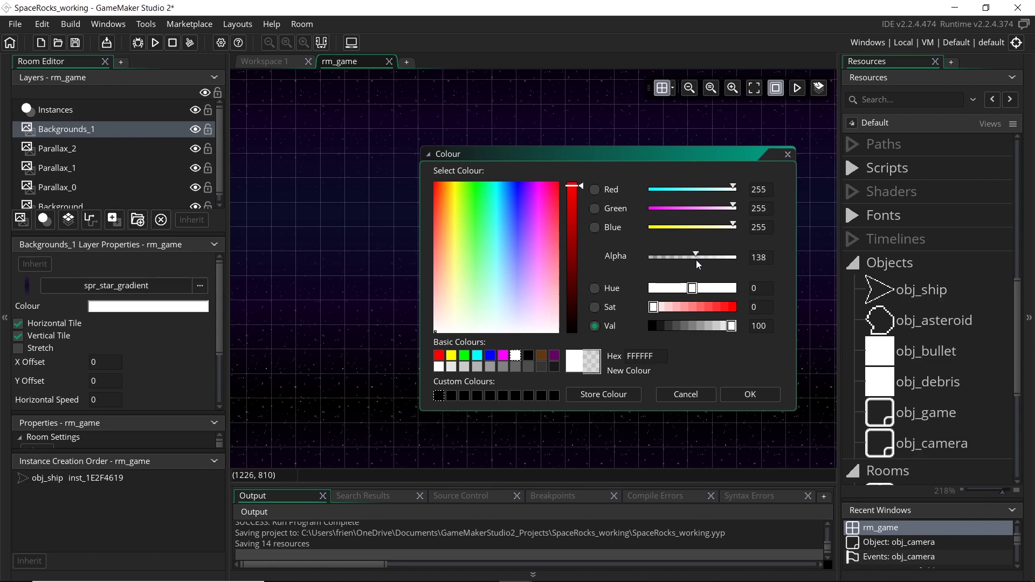
left_click(745, 399)
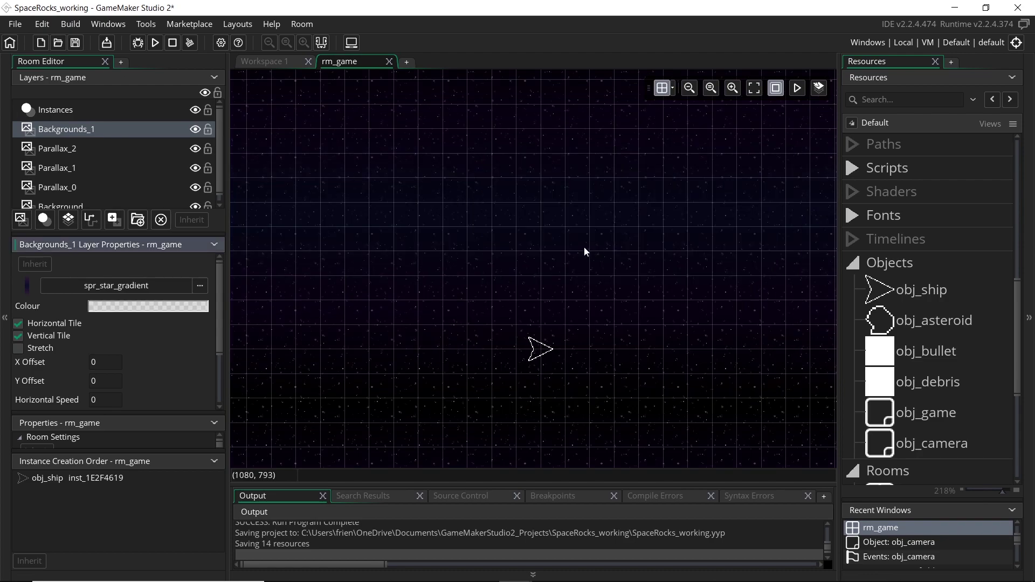
scroll(584, 246, "up", 3)
scroll(603, 337, "down", 3)
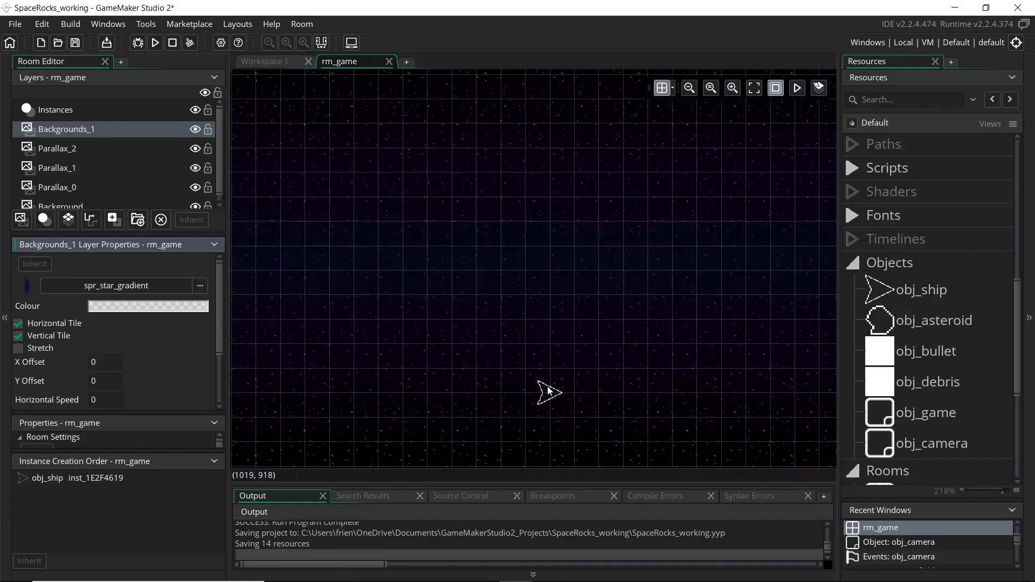
scroll(509, 266, "down", 2)
scroll(105, 128, "down", 1)
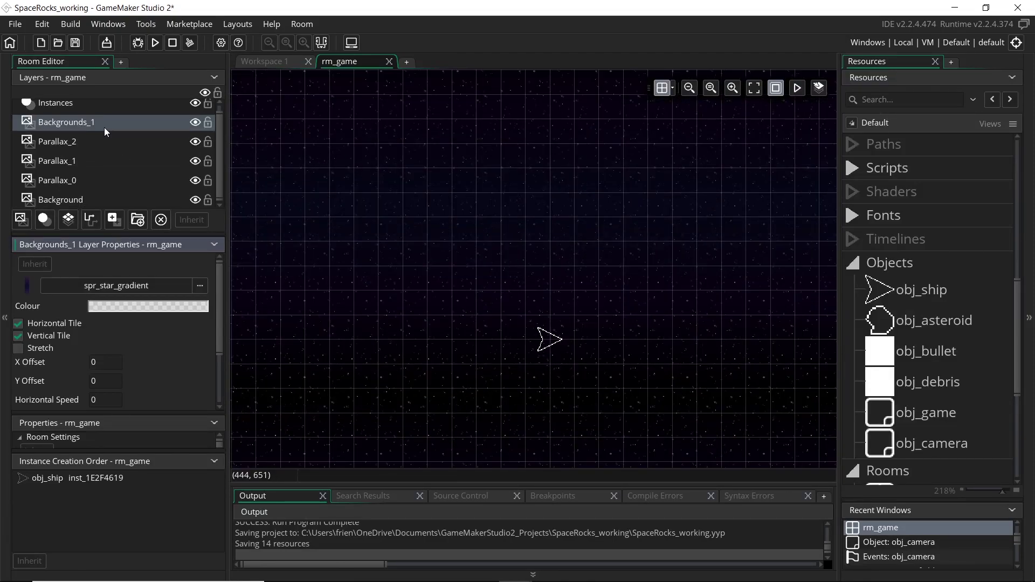
- Rename the spr_star_gradient layer from Backgrounds_1 to Parallax_3
right_click(78, 118)
left_click(106, 142)
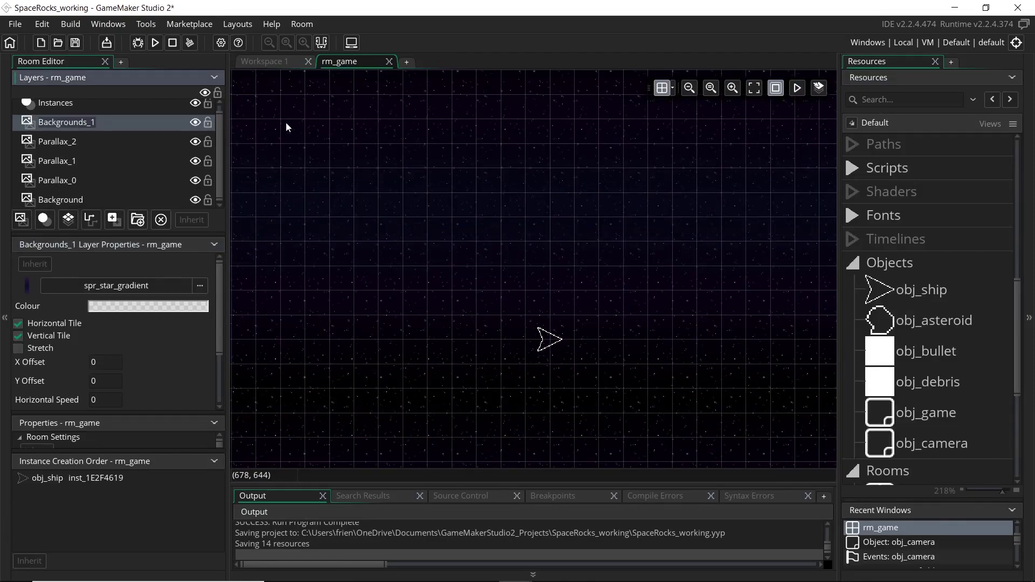
type("Parallax_3")
key("Return")
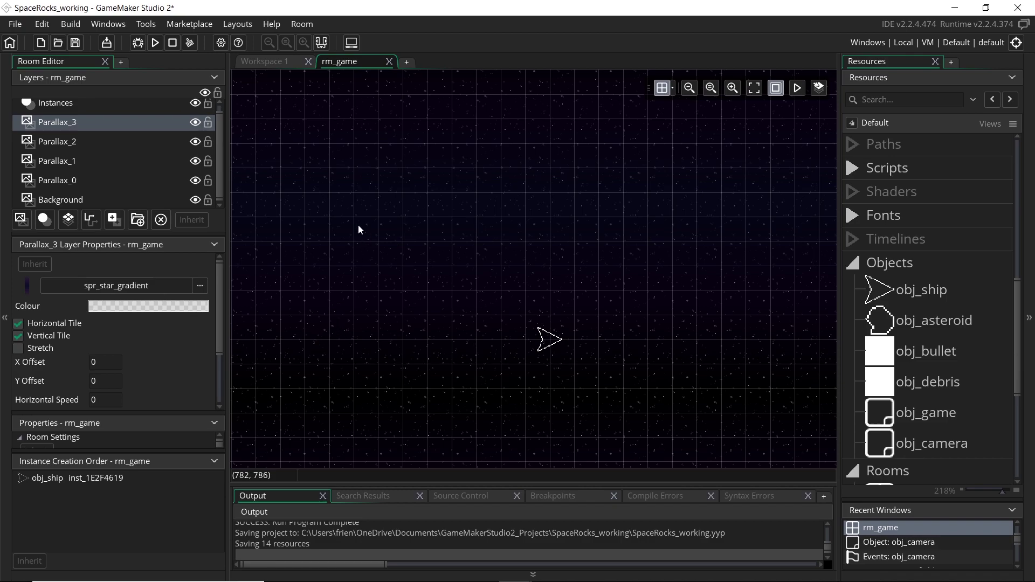
- Close rm_game and open obj_camera's Step code
left_click(389, 62)
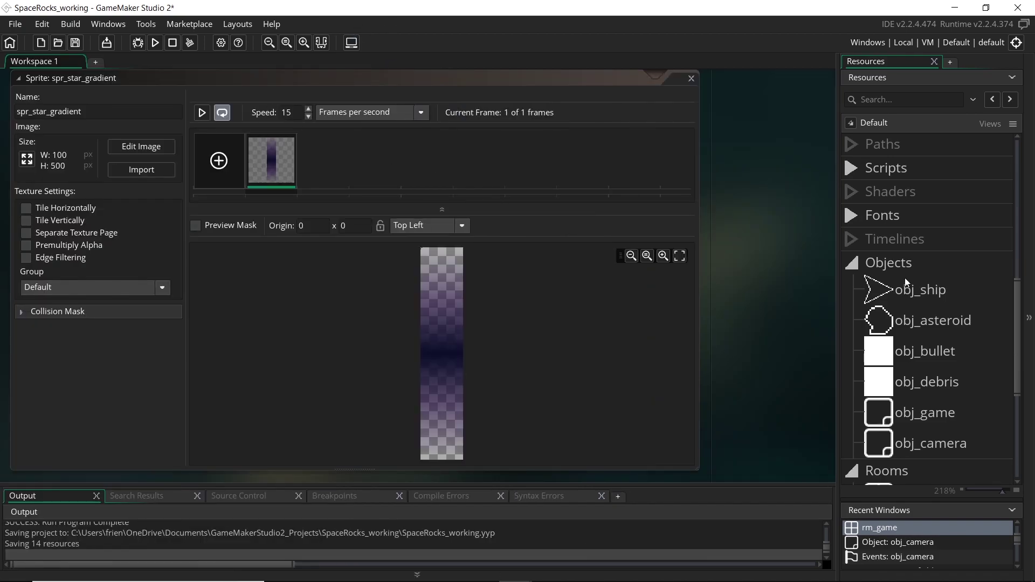
scroll(938, 348, "down", 3)
double_click(932, 294)
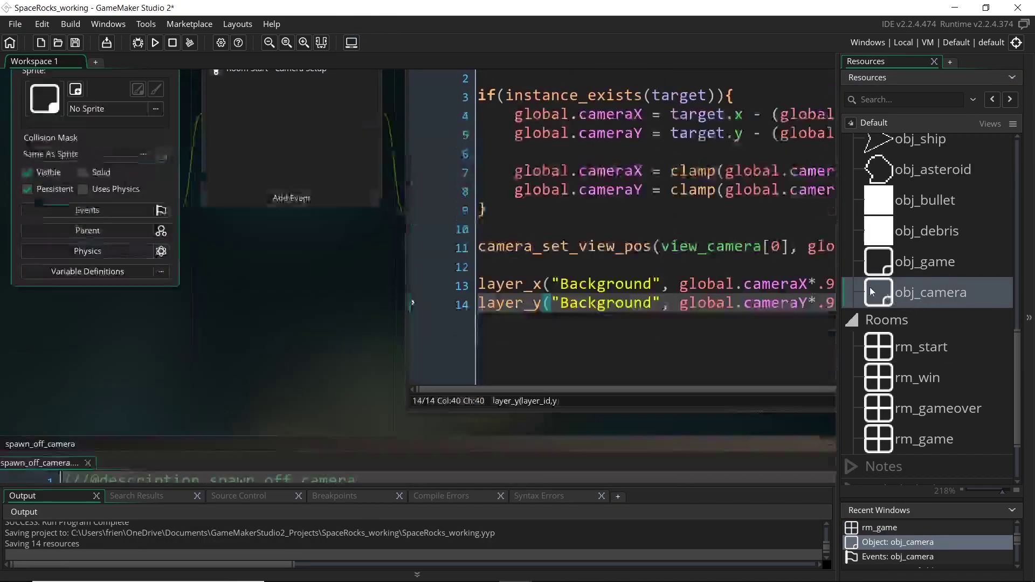
middle_click_drag(323, 387, 42, 338)
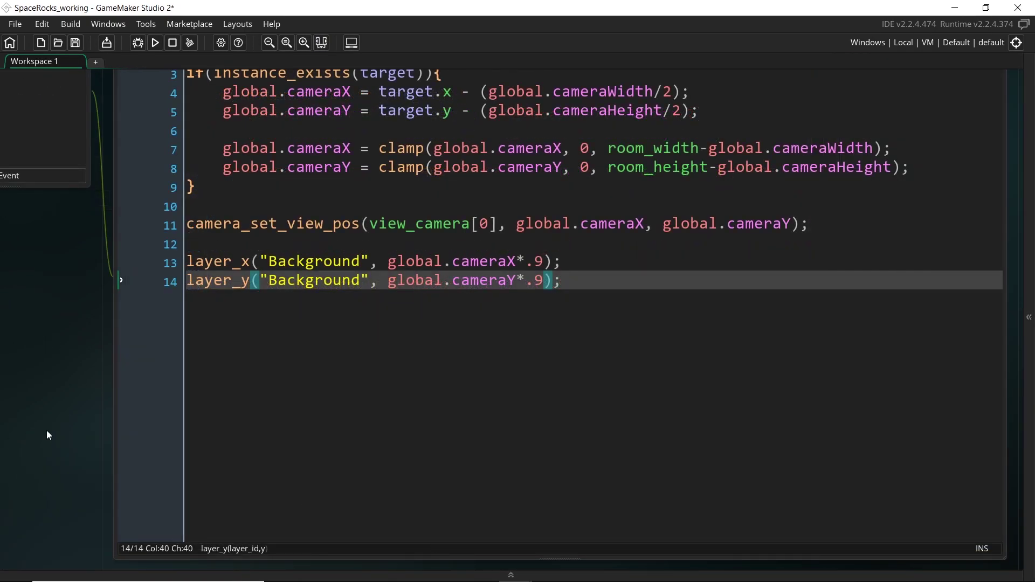
middle_click_drag(47, 431, 9, 423)
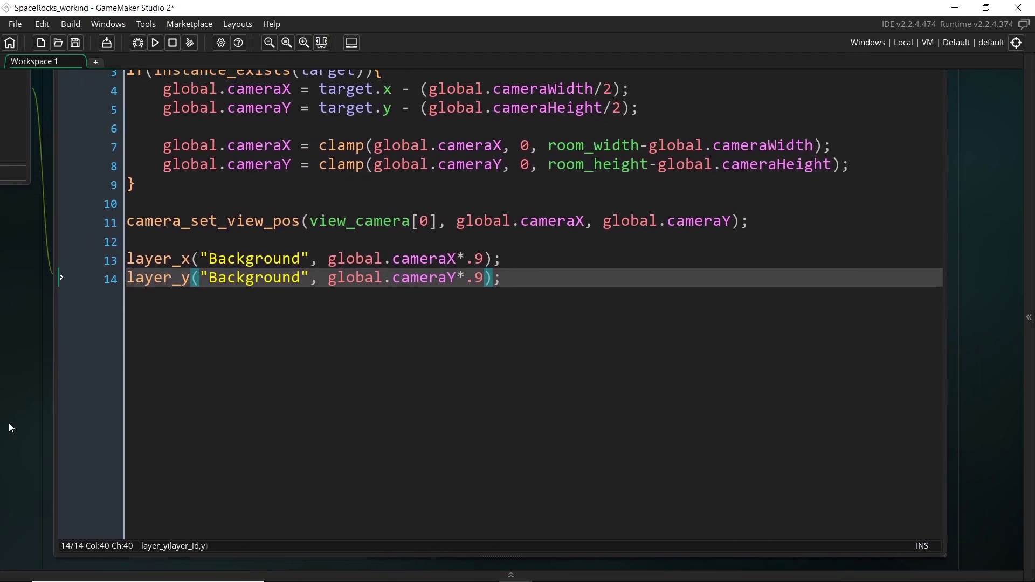
- Change the Background layer_x/layer_y camera multipliers to 1
key("shift+Down")
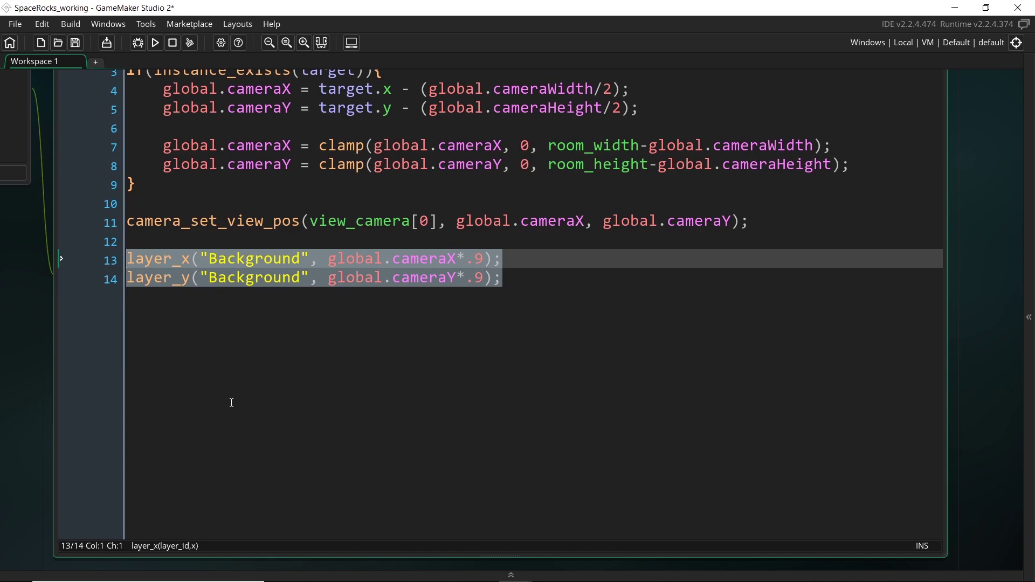
left_click(485, 258)
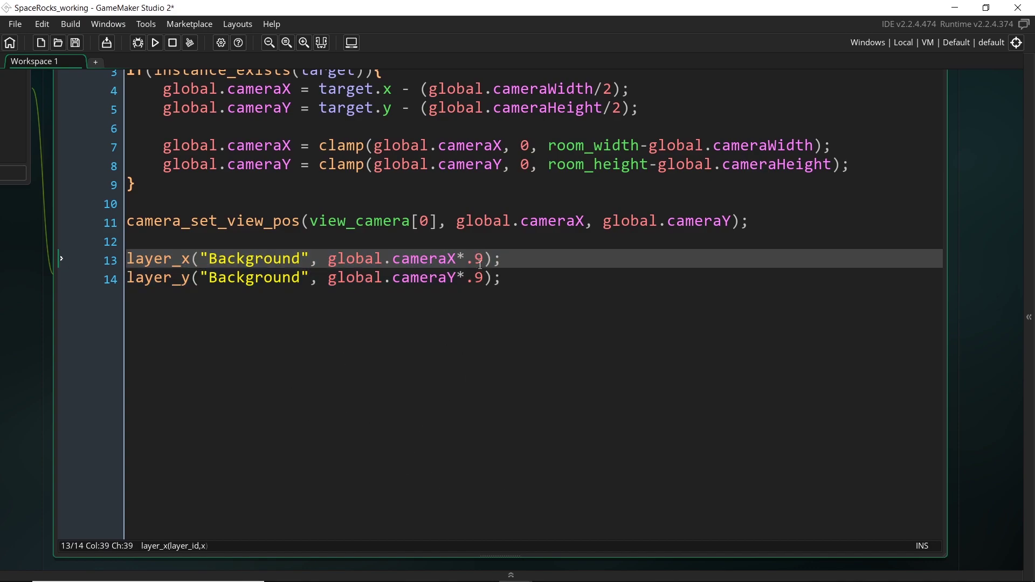
left_click_drag(485, 258, 484, 279)
type("1")
type("1")
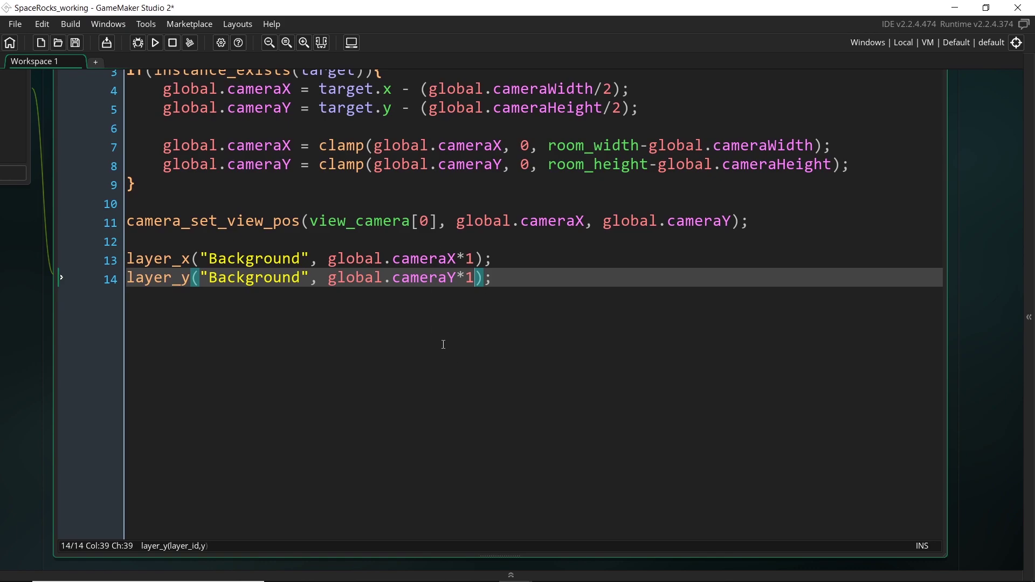
left_click_drag(466, 278, 474, 279)
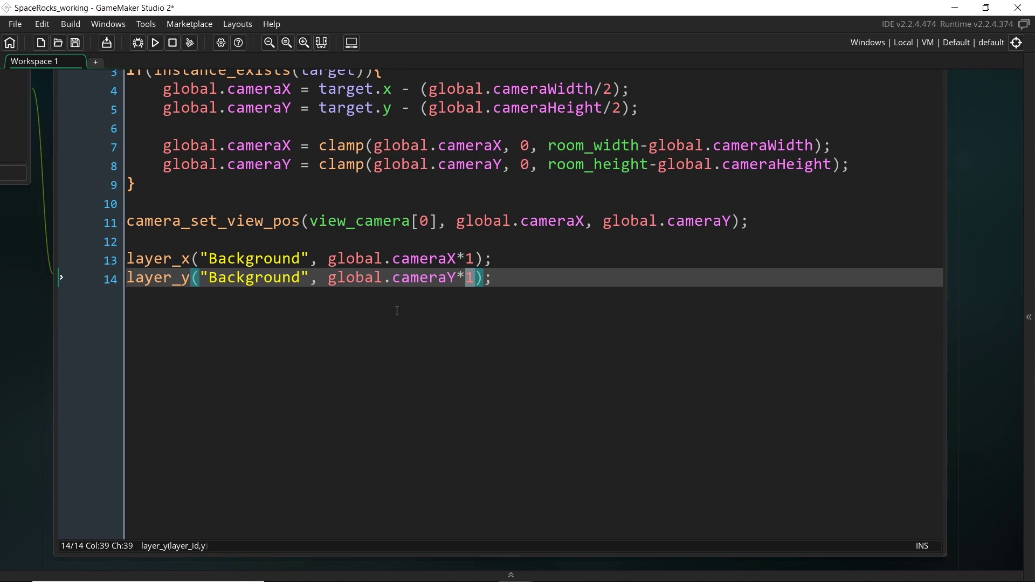
left_click_drag(305, 254, 209, 259)
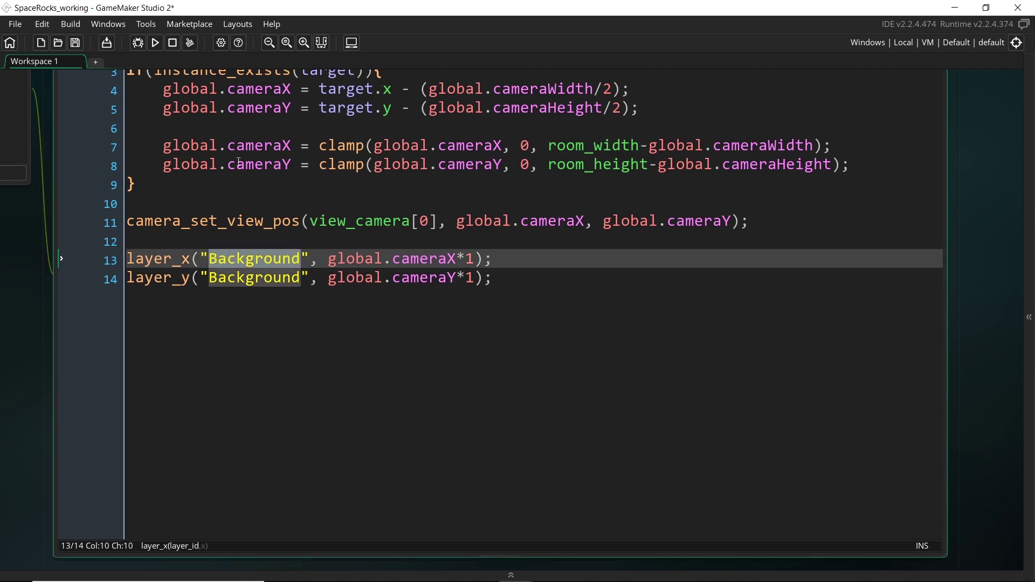
- Point both layer lines at "Parallax_0" with cameraX/cameraY multiplied by .98
type("Parallax_0")
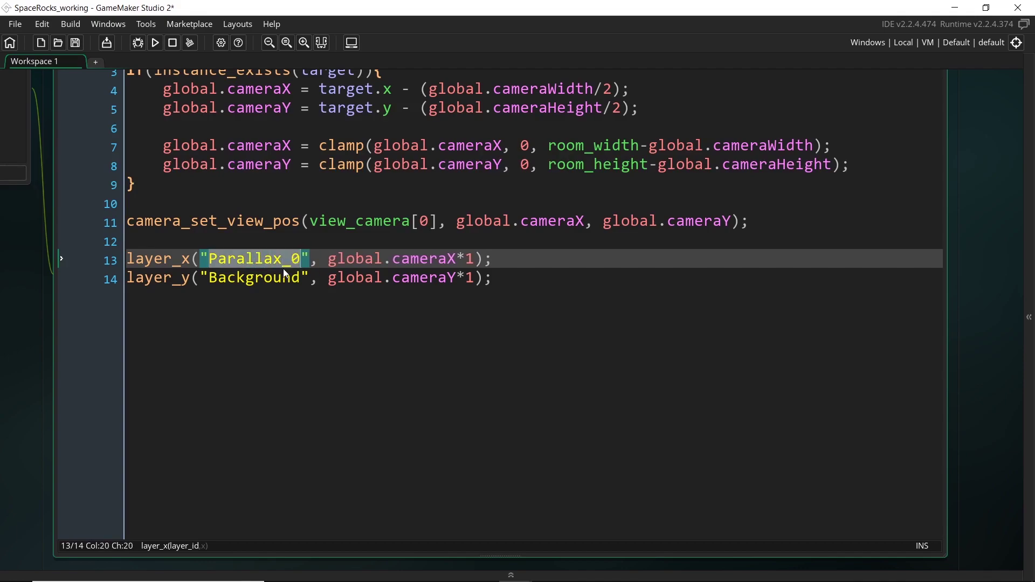
double_click(283, 280)
type("Parallax_0")
left_click(470, 261)
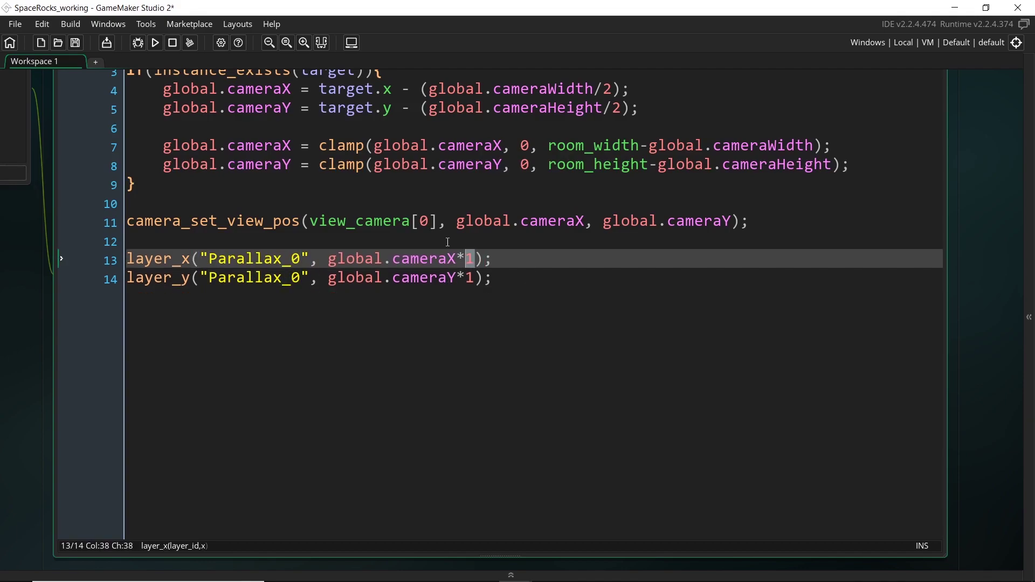
type(".98")
key("Down")
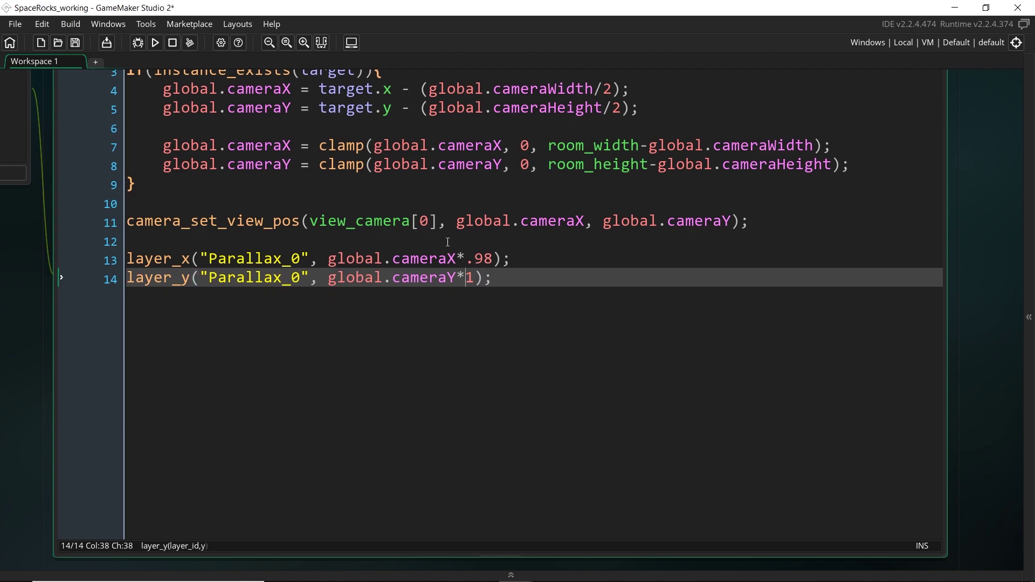
key("Left")
key("Left")
key("shift+Left")
type(".98")
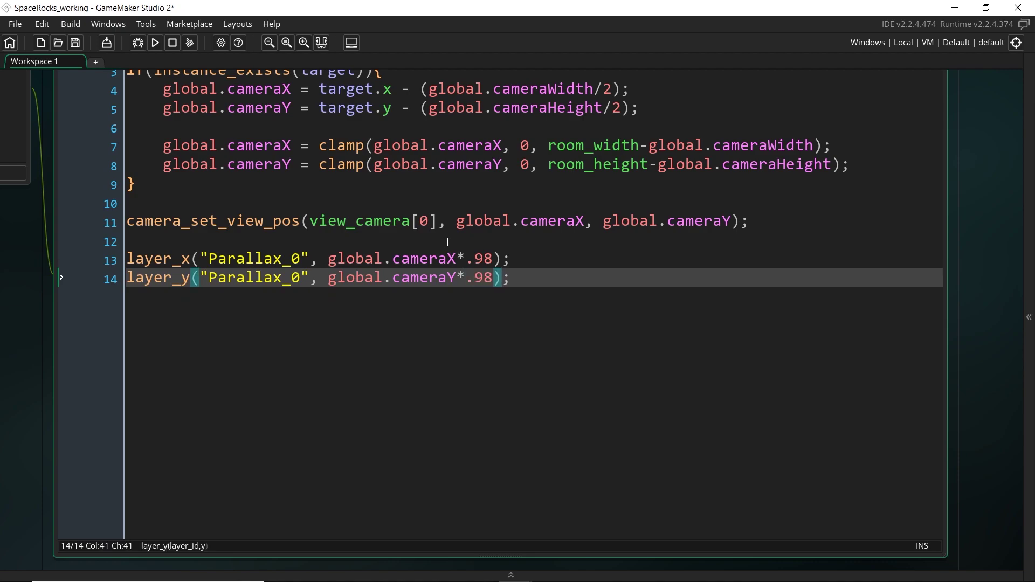
- Copy the two Parallax_0 lines and paste duplicates below for the other layers
key("End")
key("shift+Up")
key("shift+Up")
key("ctrl+c")
key("Down")
key("Return")
key("Return")
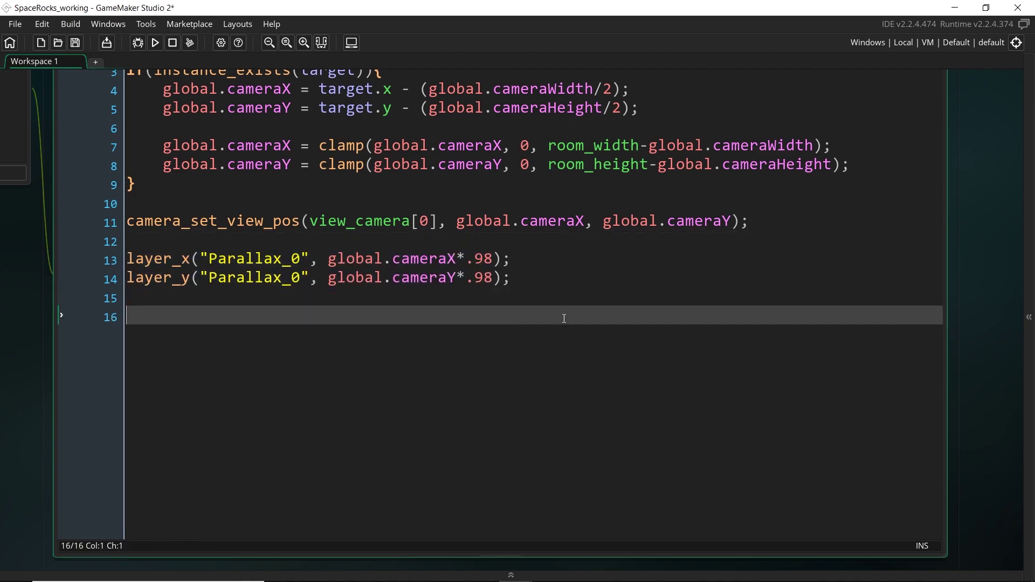
key("ctrl+v")
key("Return")
key("ctrl+v")
key("Return")
- Paste the third copy and renumber the copied layer lines to Parallax_1, Parallax_2 and Parallax_3
key("ctrl+v")
left_click(270, 316)
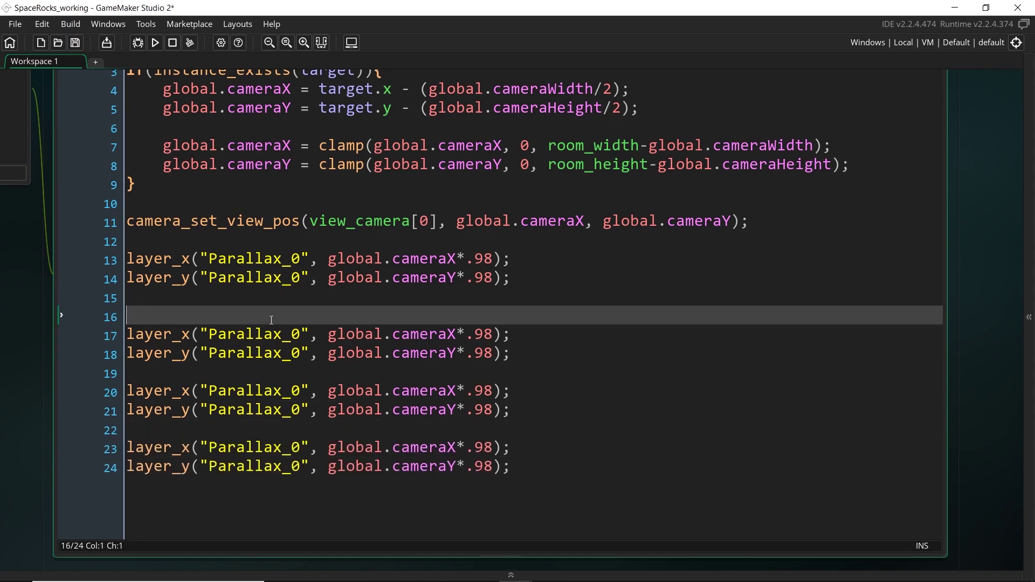
key("BackSpace")
left_click_drag(291, 317, 301, 335)
type("11")
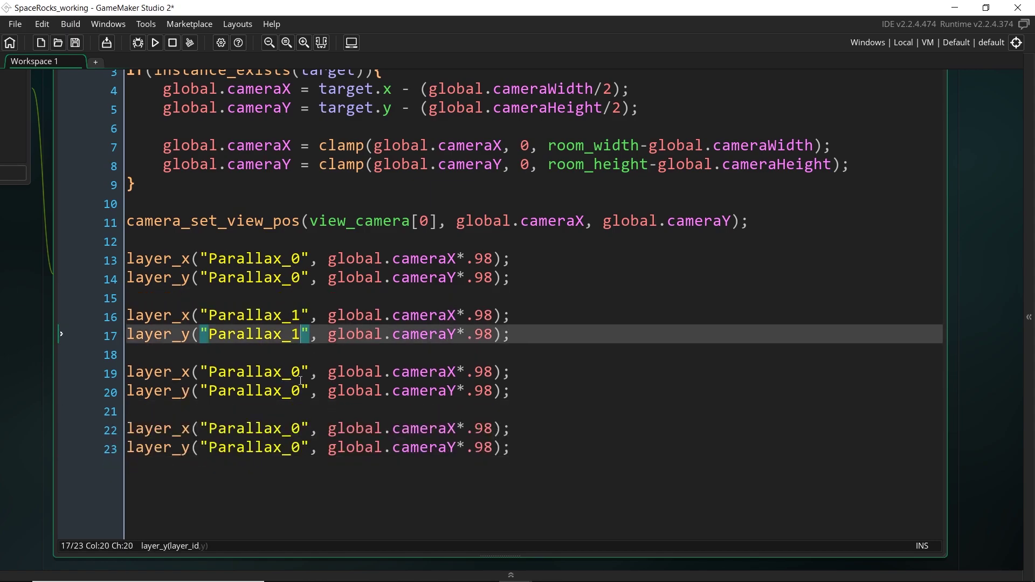
left_click_drag(291, 373, 300, 391)
type("22")
left_click_drag(292, 429, 300, 448)
type("33")
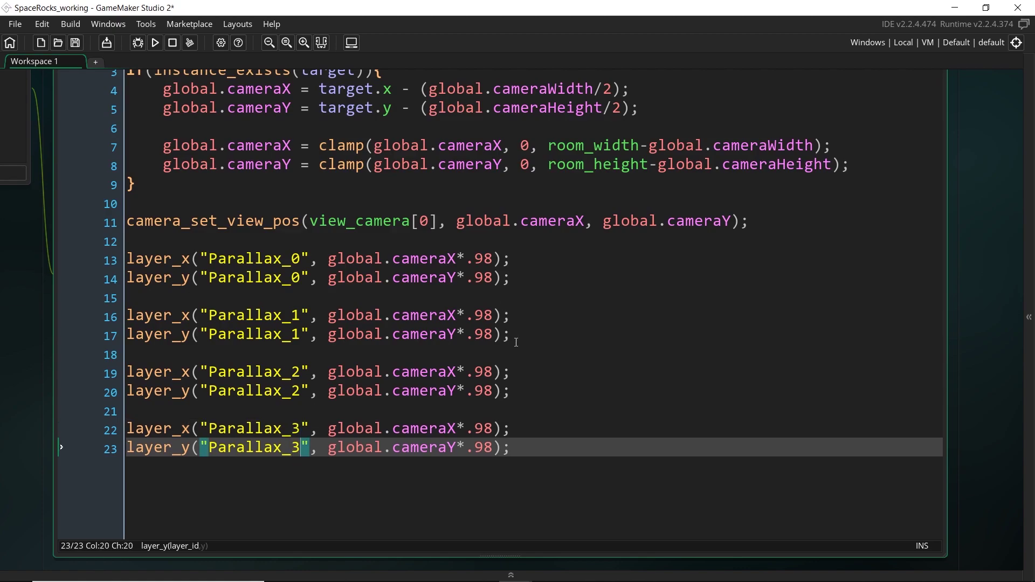
- Change the copied .98 rates to .92 for Parallax_1, .9 for Parallax_2 and .88 for Parallax_3
left_click_drag(485, 316, 491, 317)
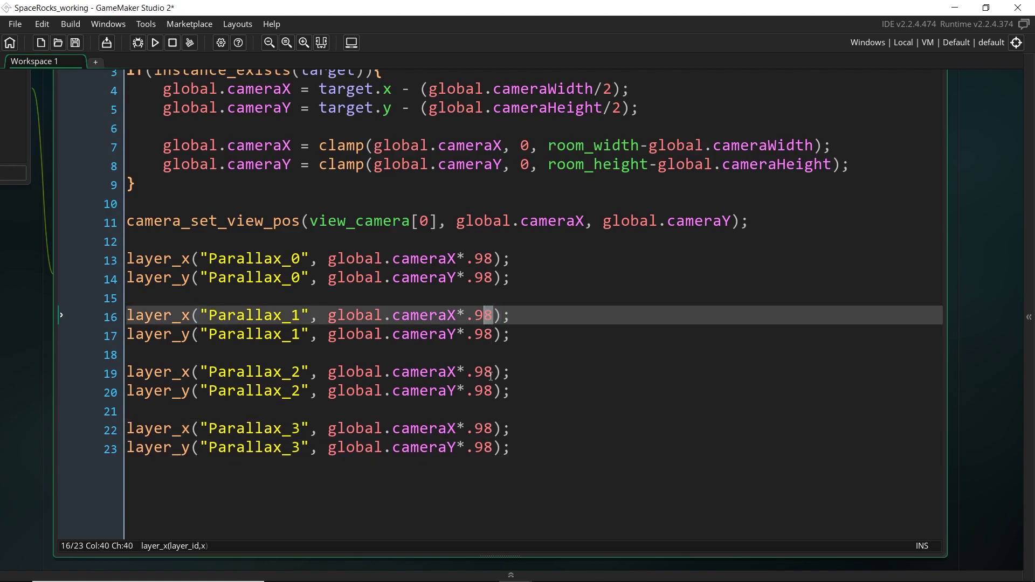
type("2")
left_click_drag(492, 335, 485, 335)
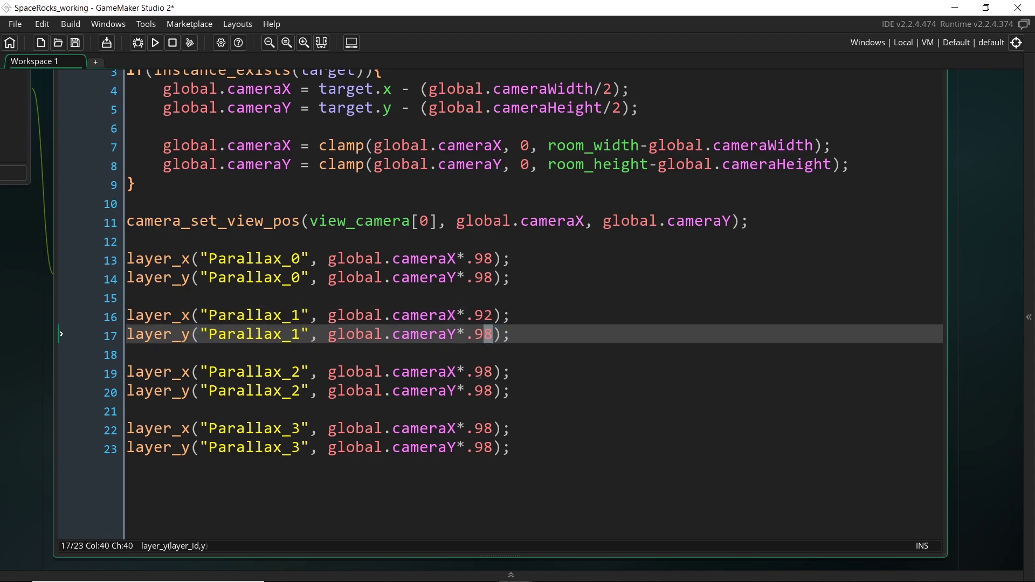
type("2")
key("Down")
key("Down")
key("shift+Right")
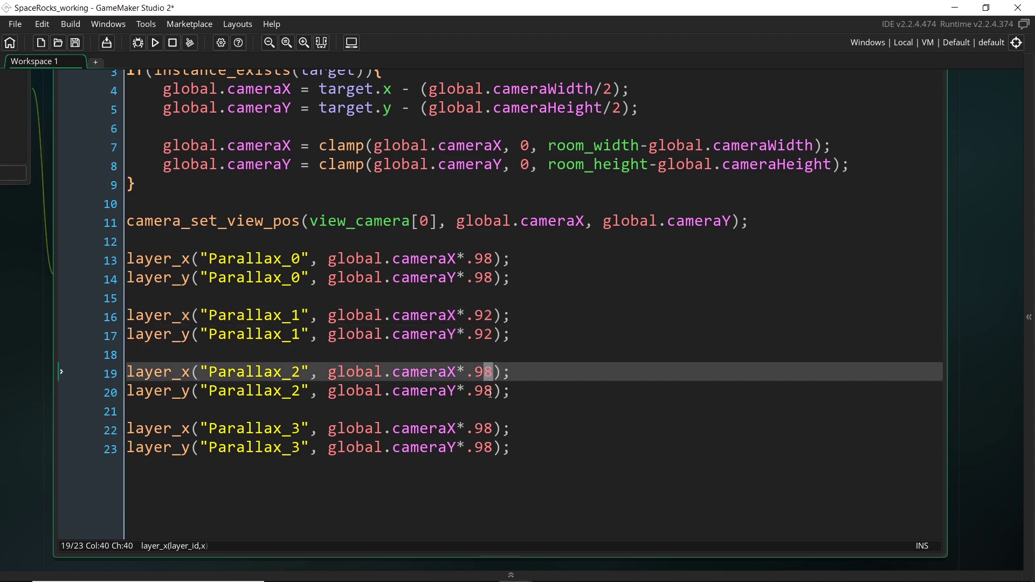
key("Delete")
left_click(492, 393)
key("shift+Left")
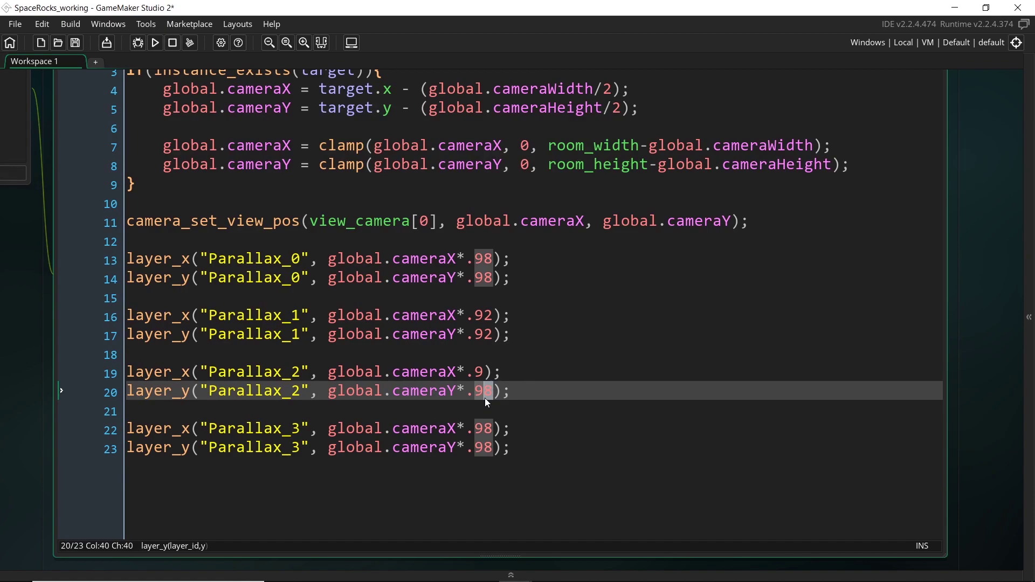
key("Delete")
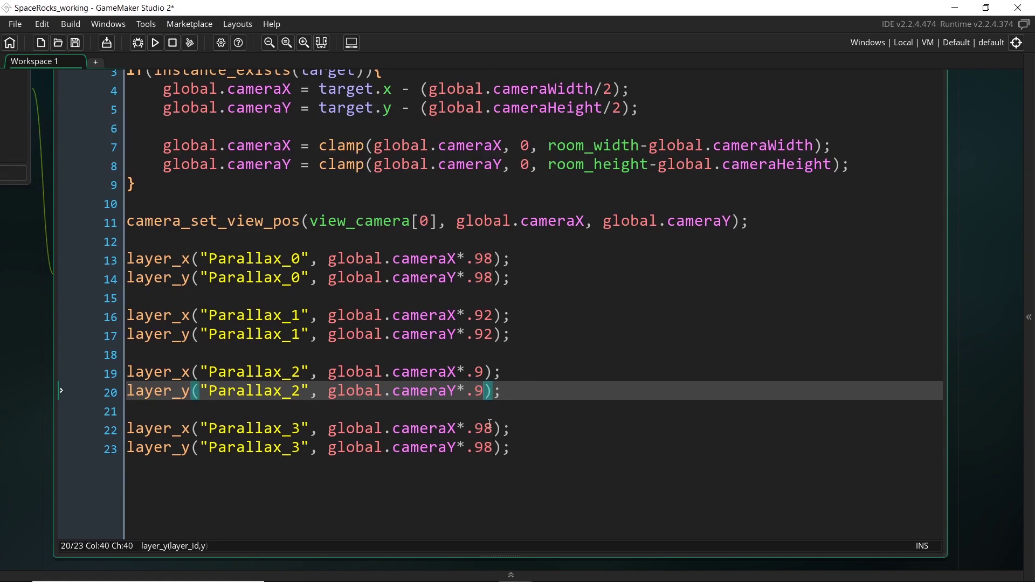
key("Down")
key("Down")
key("shift+Left")
type("8")
key("Down")
key("shift+Left")
type("8")
key("Right")
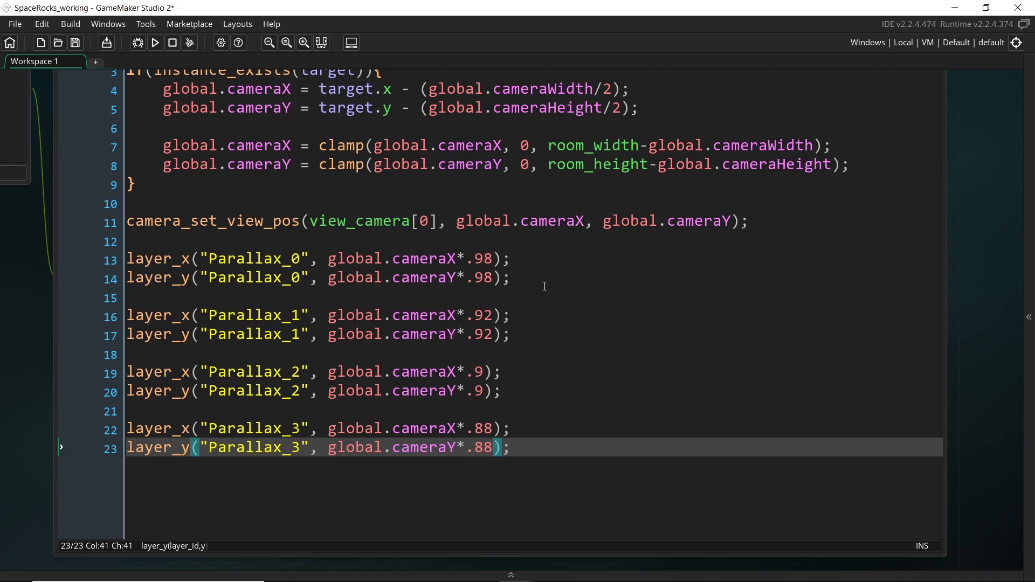
- Run Space Rocks, start from the title screen, and keep turning the ship left to watch the parallax starfield
key("F5")
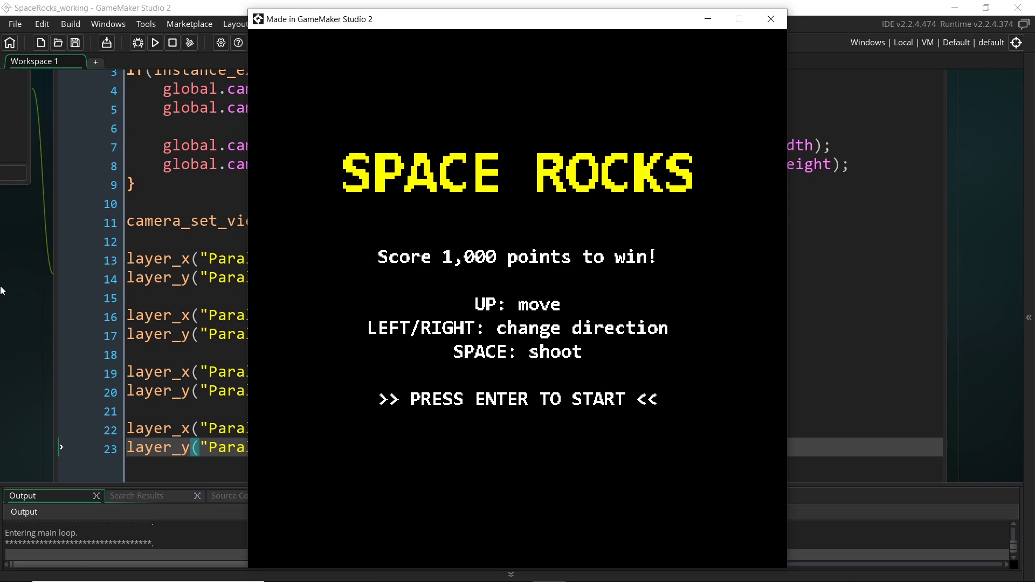
key("Return")
key("Left")
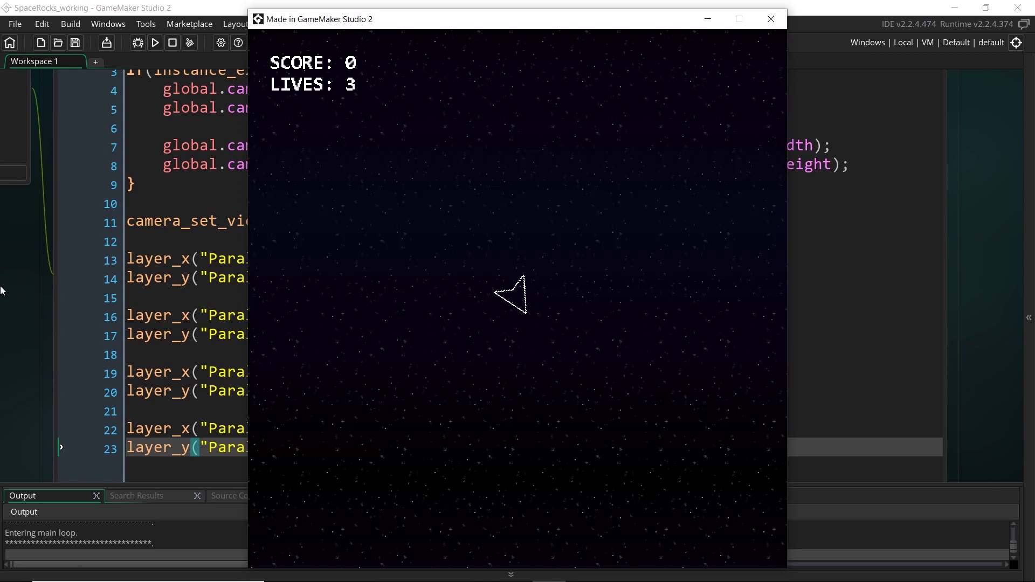
key("Left")
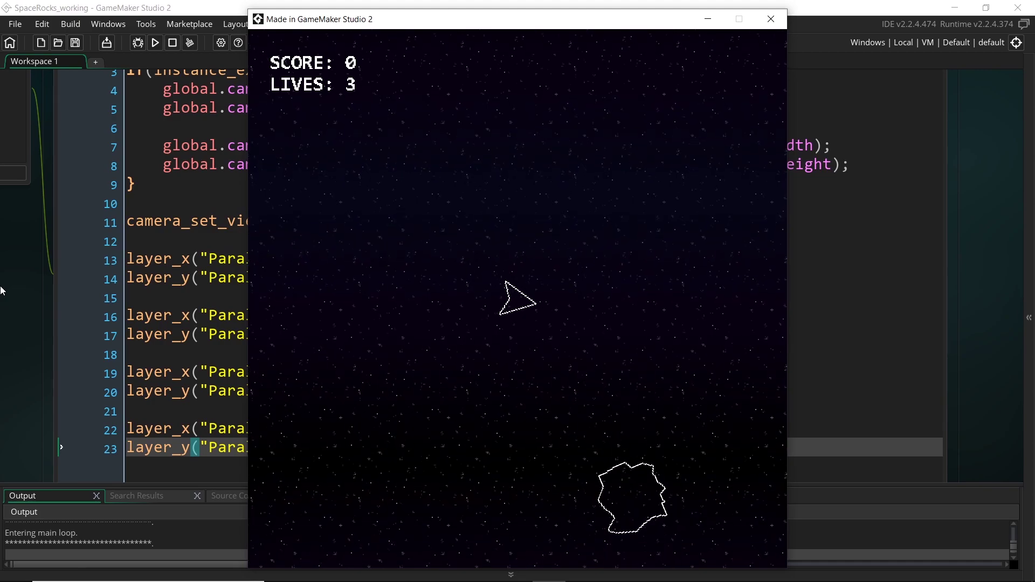
key("Left")
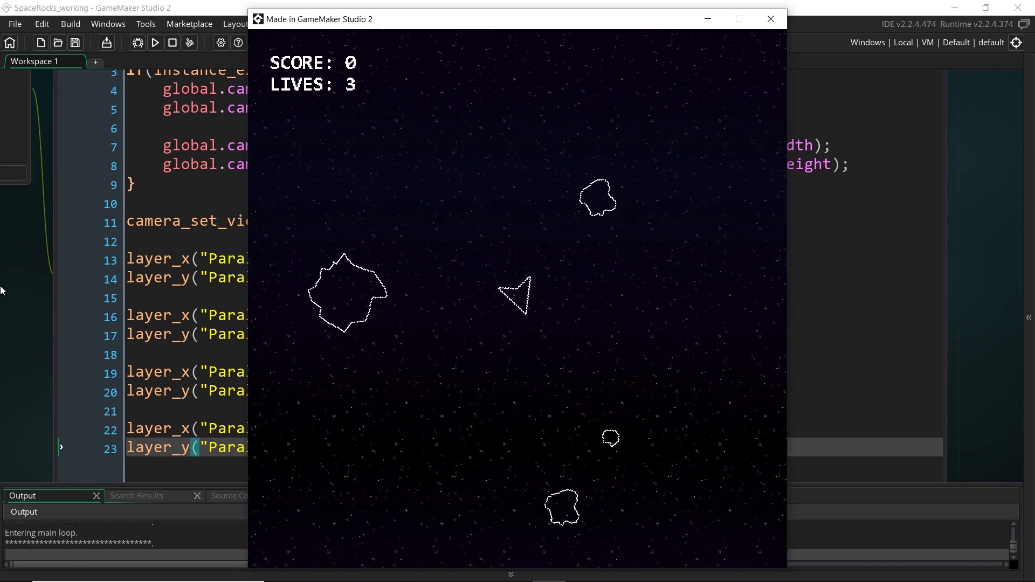
key("Left")
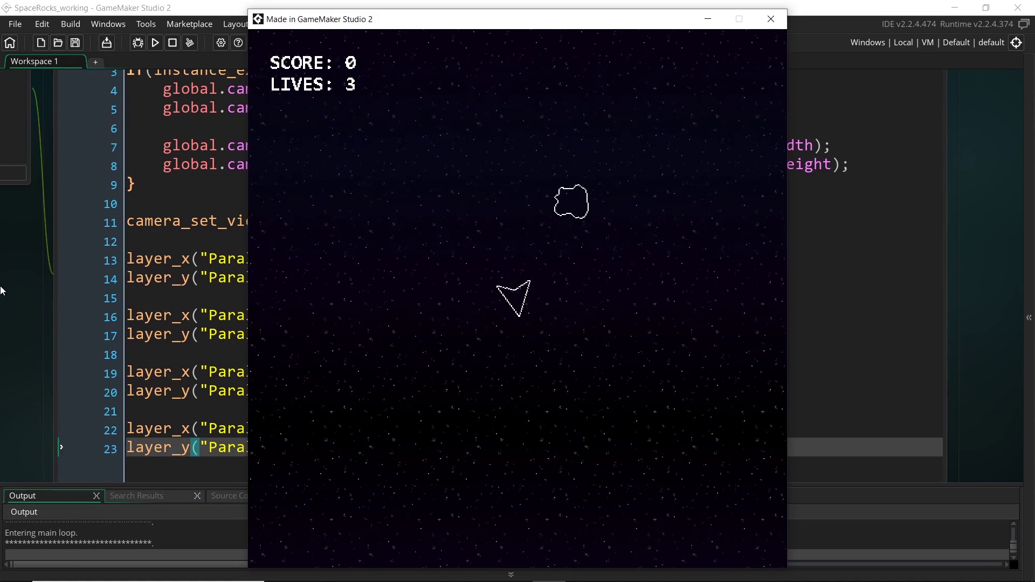
key("Left")
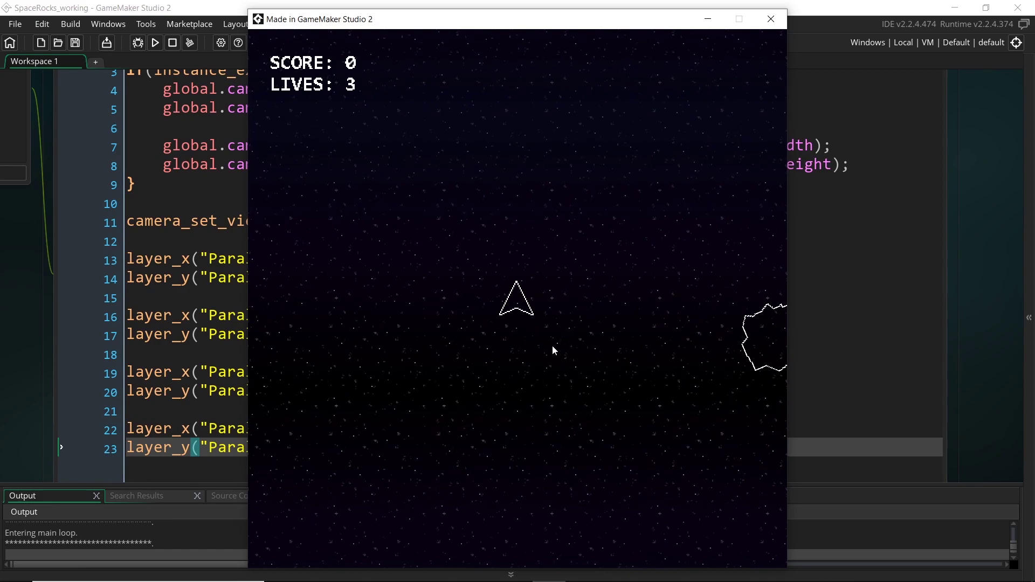
key("Left")
key("Left")
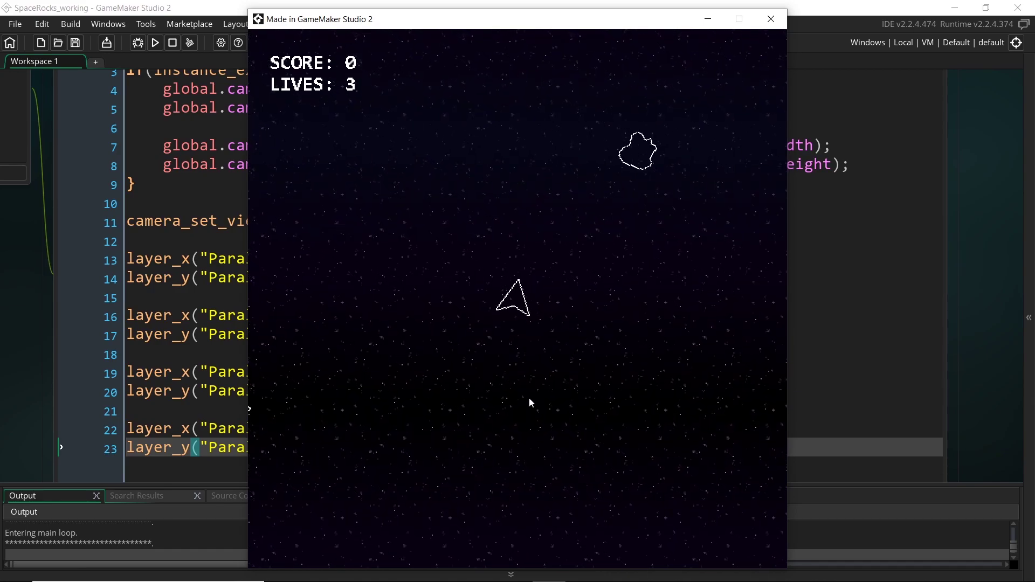
key("Left")
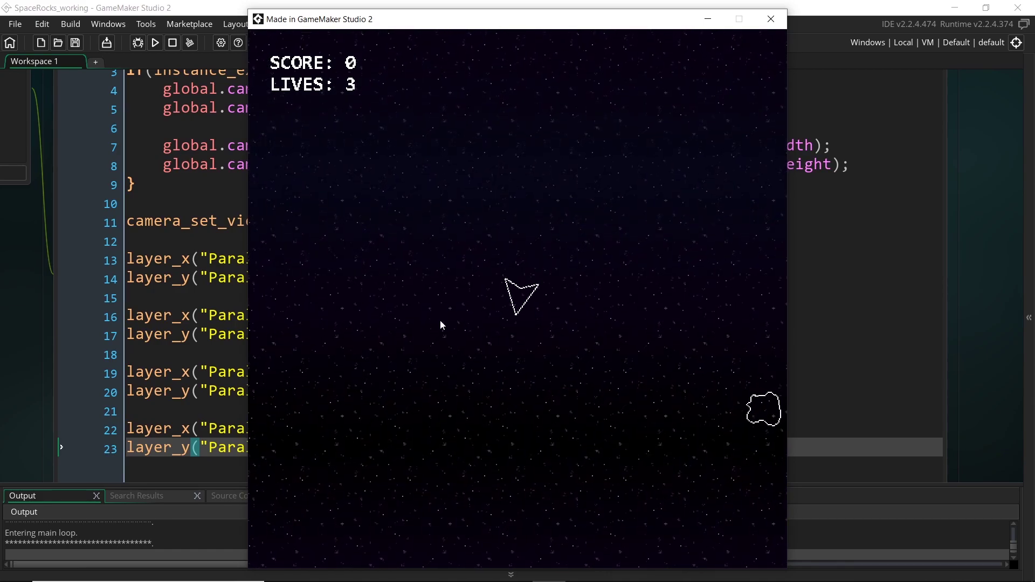
key("Left")
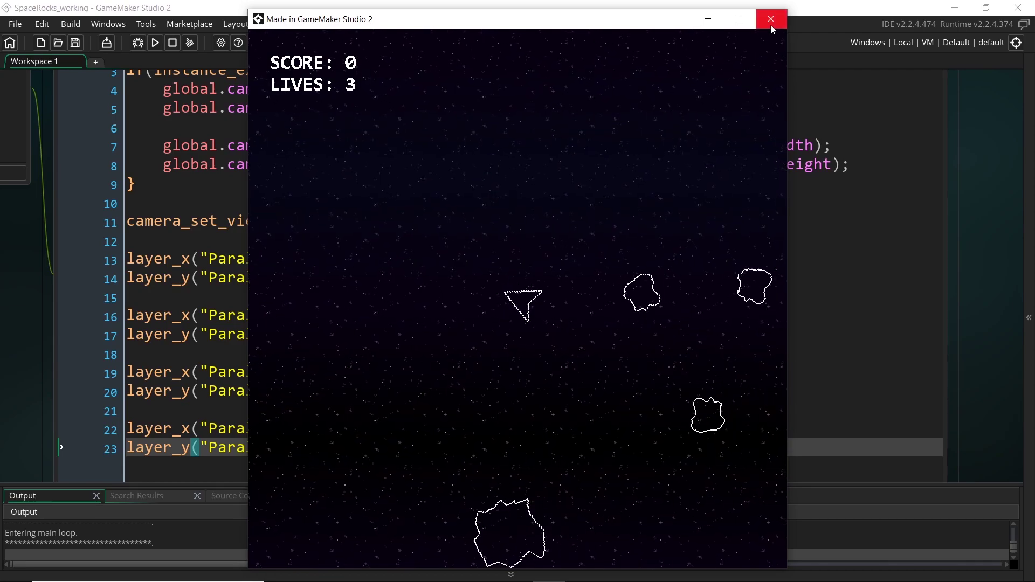
key("Left")
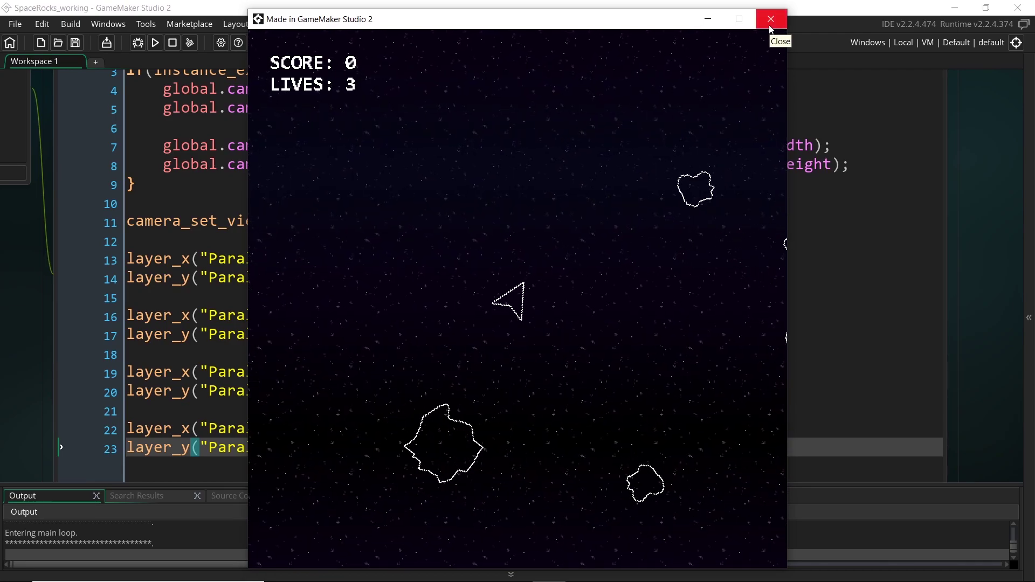
key("Left")
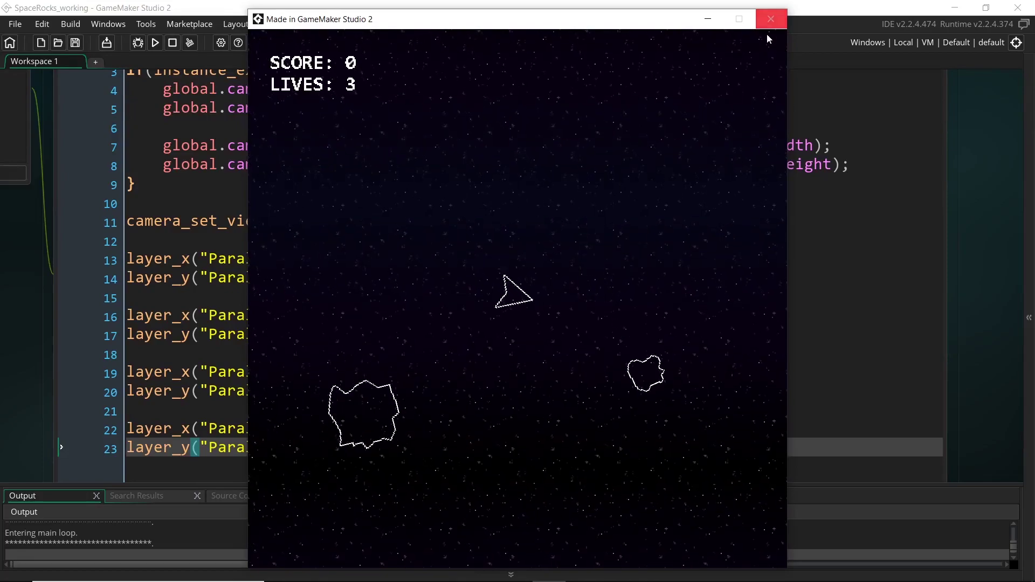
key("Left")
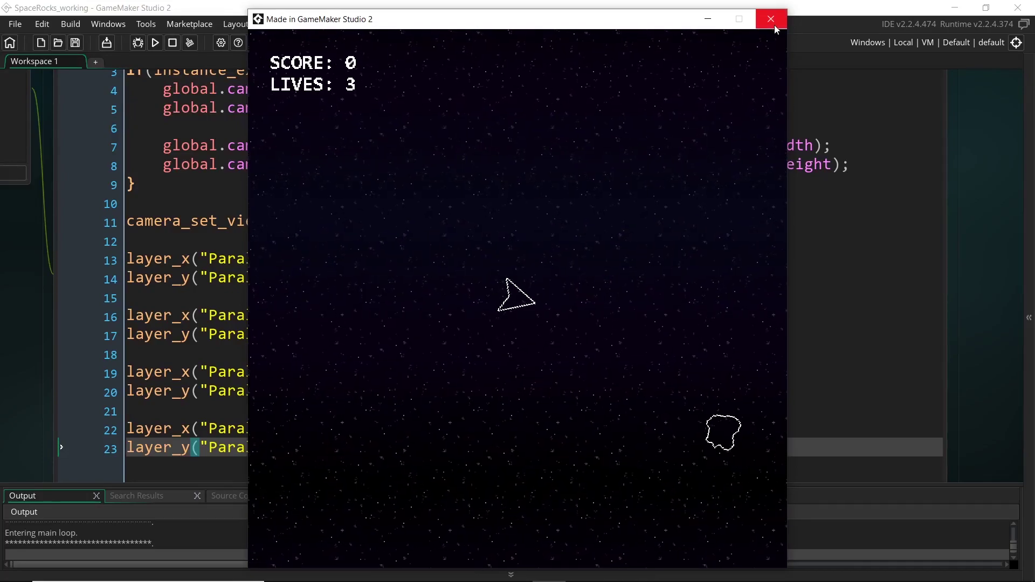